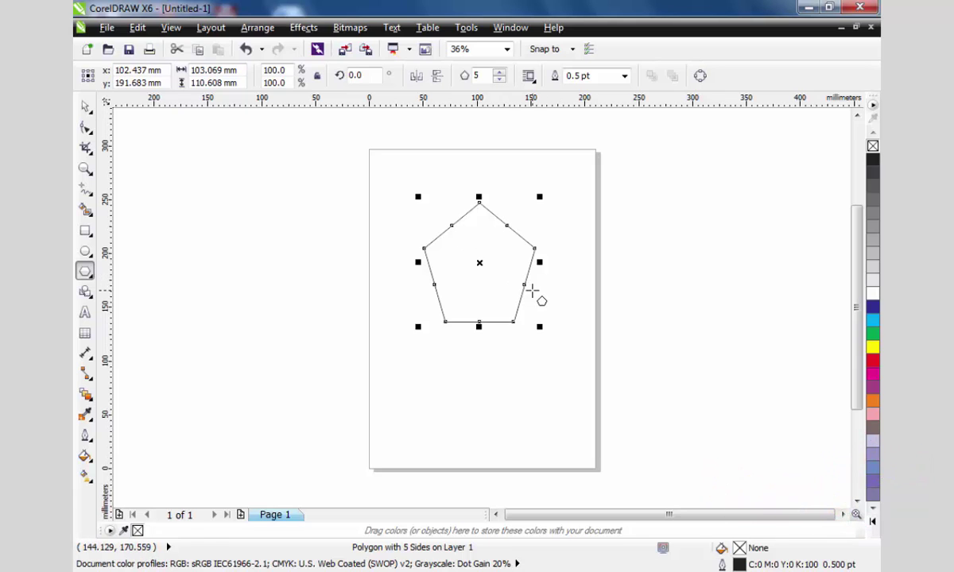
Set the polygon to 6 sides and move it toward the page's upper-left corner
click(500, 72)
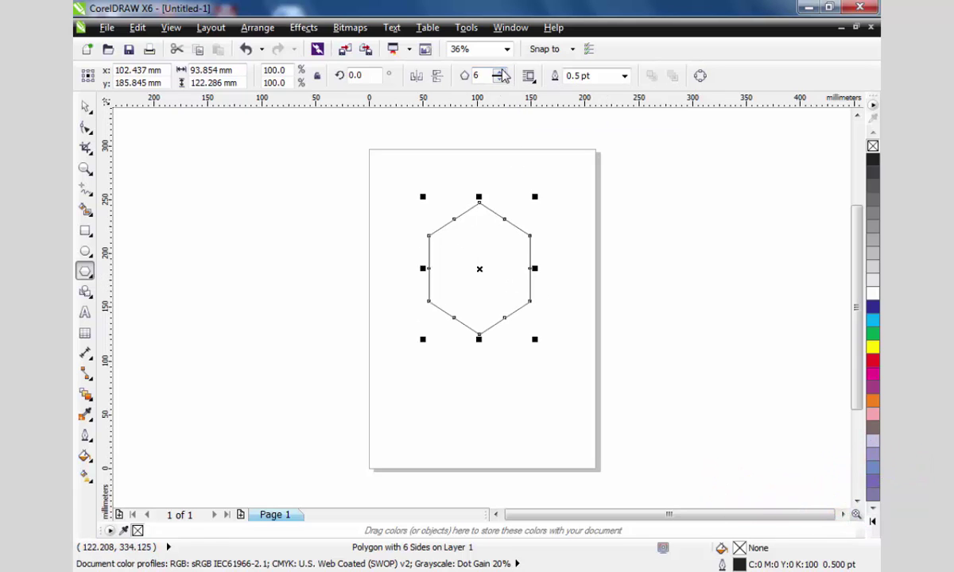
click(85, 106)
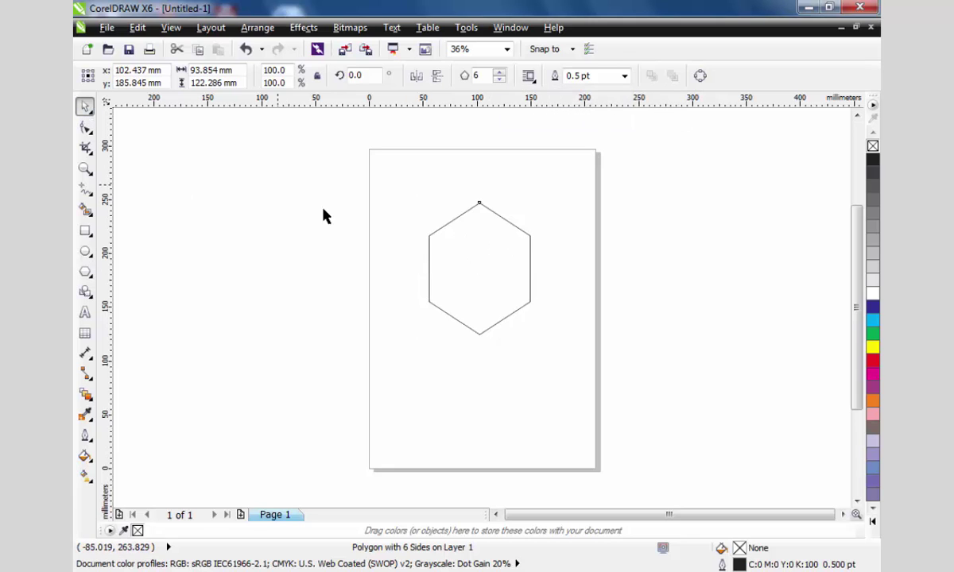
click(324, 213)
drag(514, 292, 451, 251)
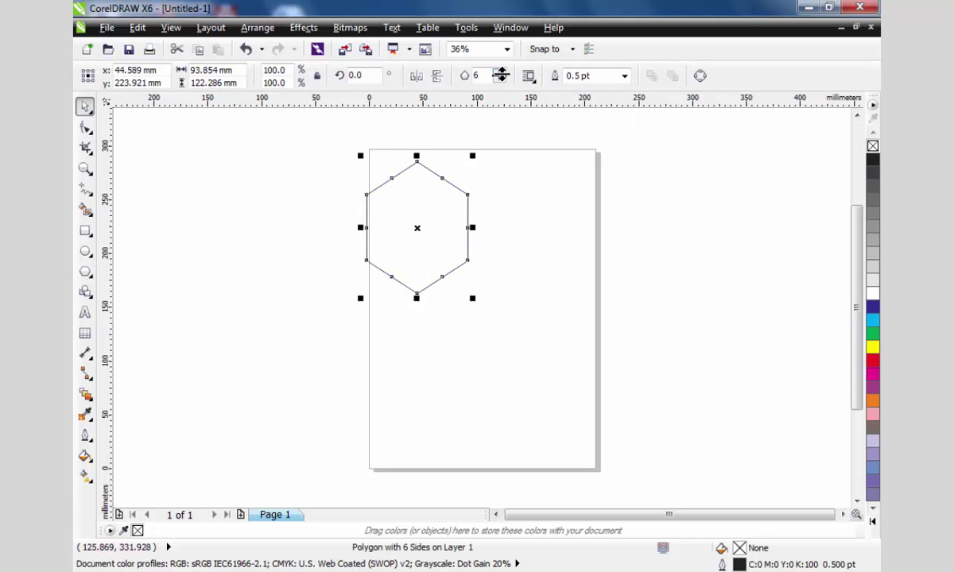
Increase the polygon to 13 sides, scale it down to about 65 × 73 mm, and move it toward the page's upper middle
drag(500, 72, 502, 73)
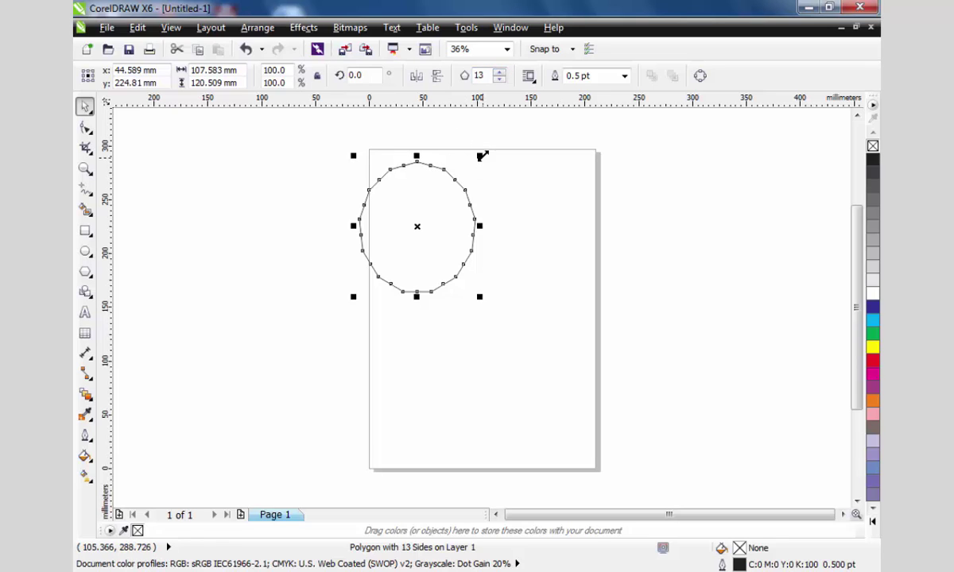
drag(483, 156, 429, 211)
drag(398, 249, 473, 229)
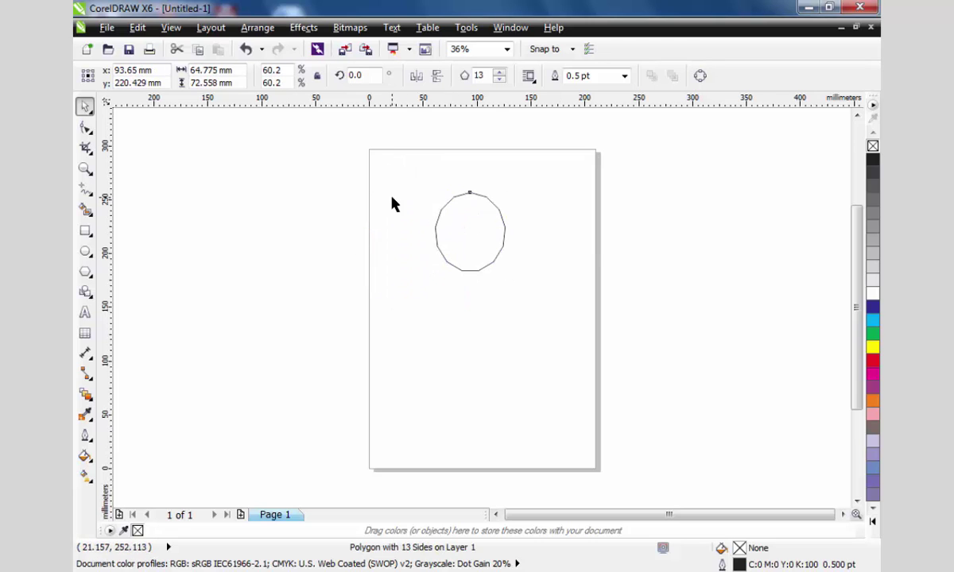
Move the 13-sided polygon up and left on the page and set its number of sides to 6
key(z)
drag(394, 175, 583, 304)
key(space)
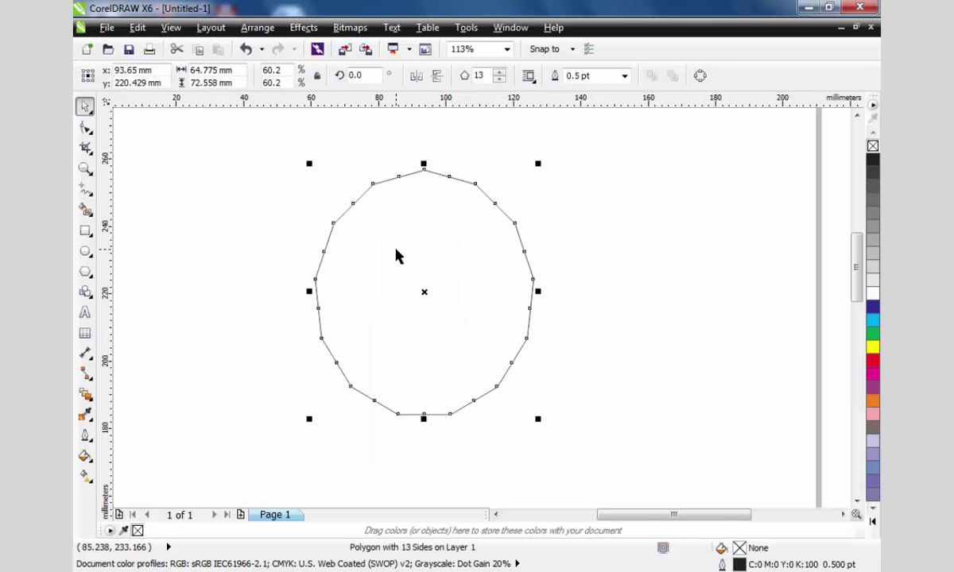
drag(398, 255, 295, 217)
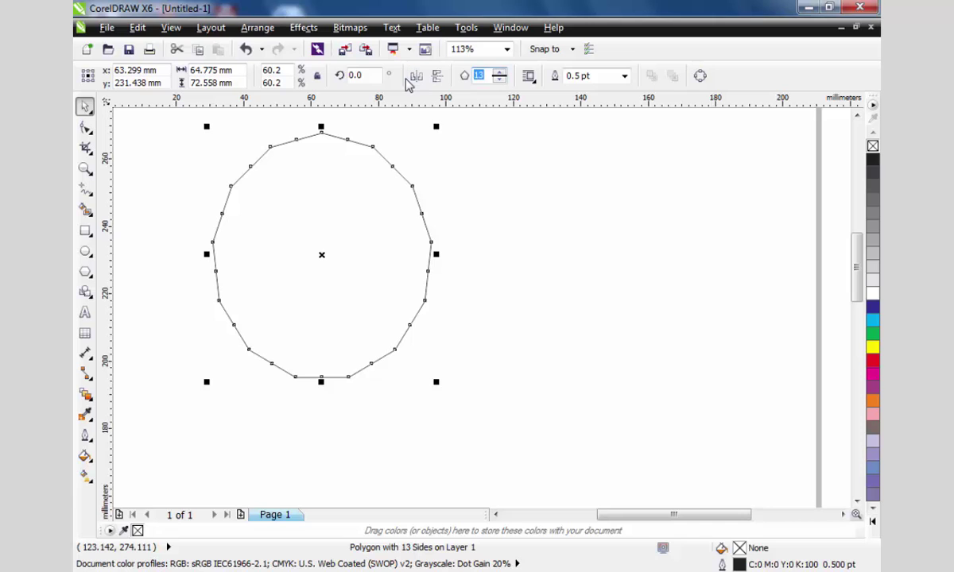
key(Return)
click(482, 212)
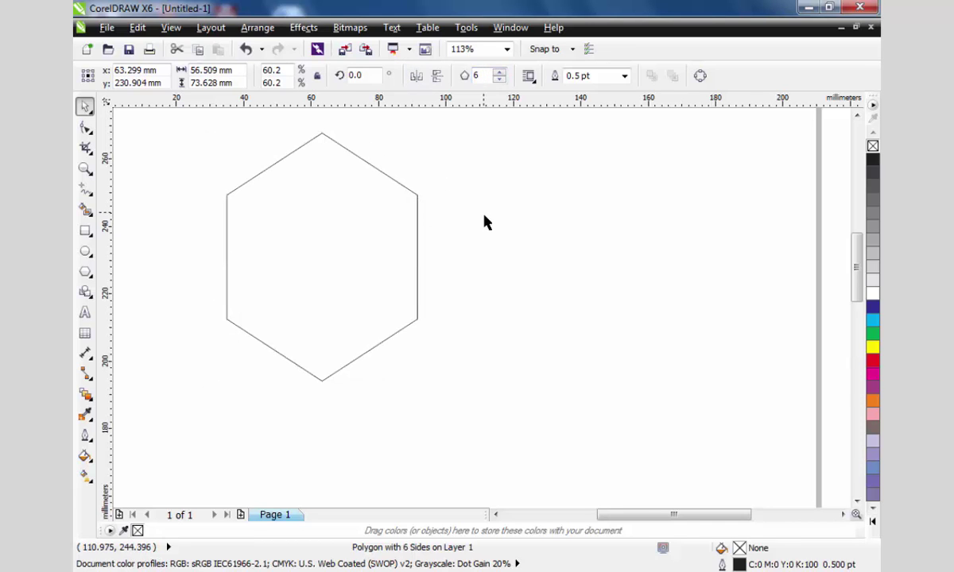
Move the hexagon into the page's upper-left corner
scroll(469, 286, down, 2)
key(z)
mouse_move(288, 188)
mouse_down()
mouse_move(483, 310)
mouse_move(662, 398)
mouse_up()
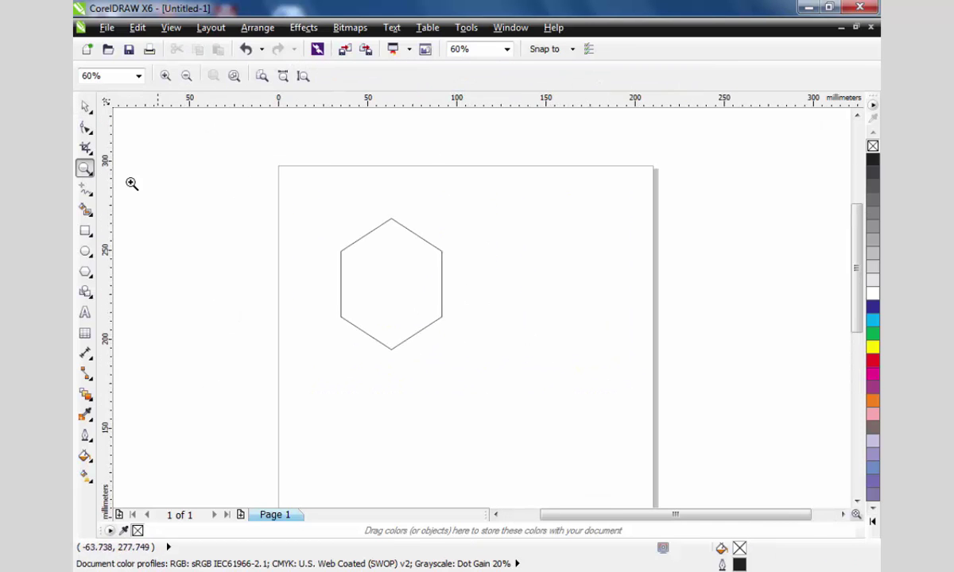
double_click(85, 106)
drag(398, 283, 368, 252)
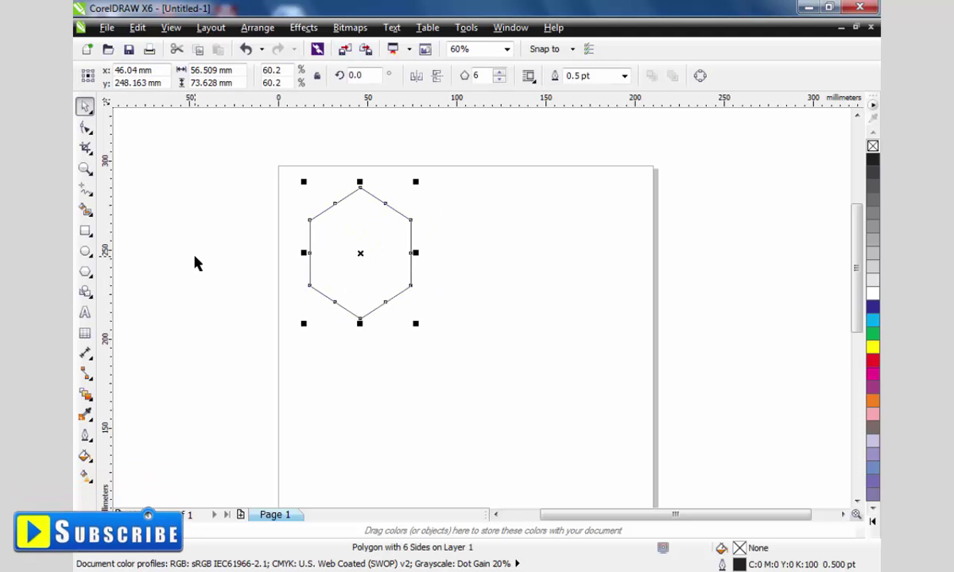
Draw a five-pointed star about 65 × 74 mm to the right of the hexagon, with a blue fill and no outline
click(88, 274)
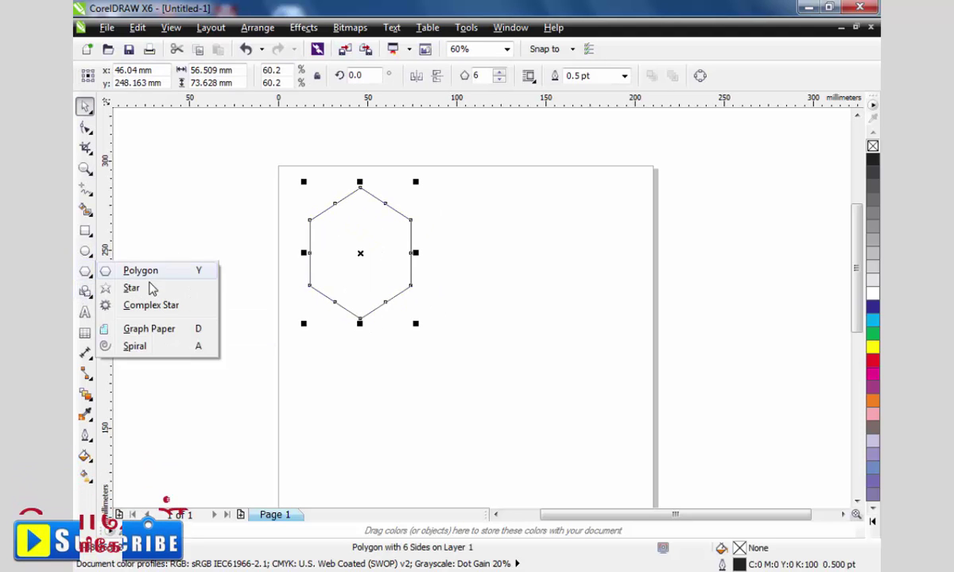
click(151, 290)
drag(494, 209, 614, 343)
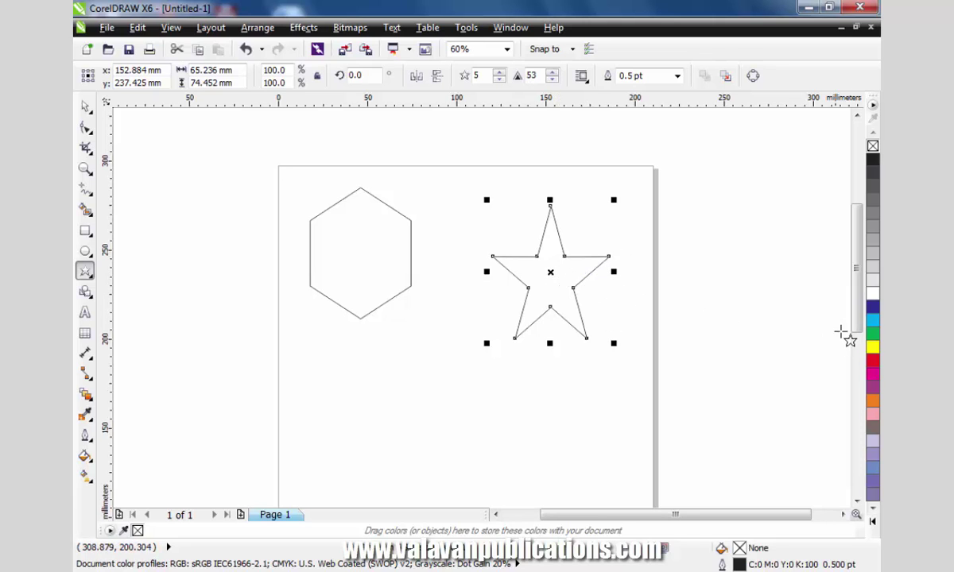
click(873, 306)
right_click(873, 146)
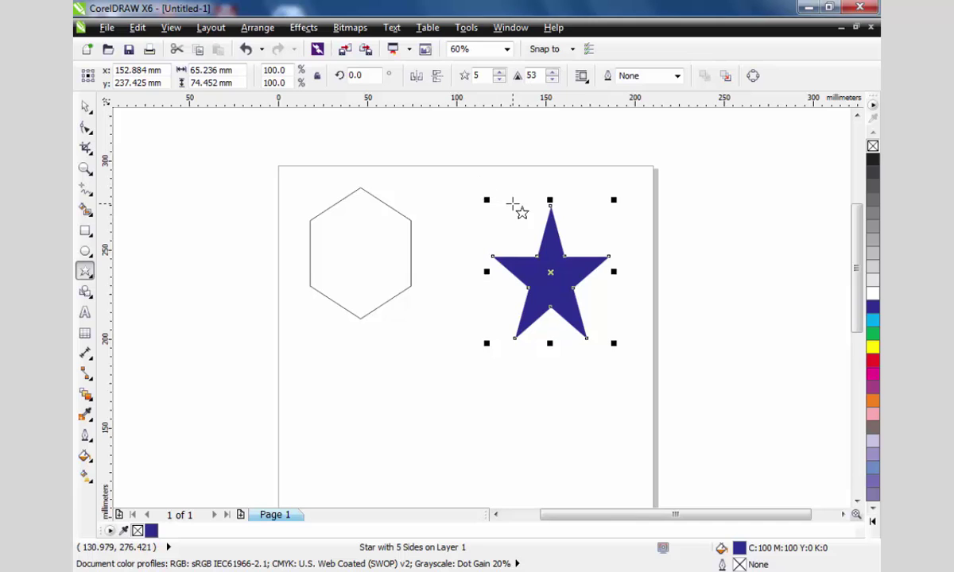
Increase the blue star's number of points to 22
click(499, 73)
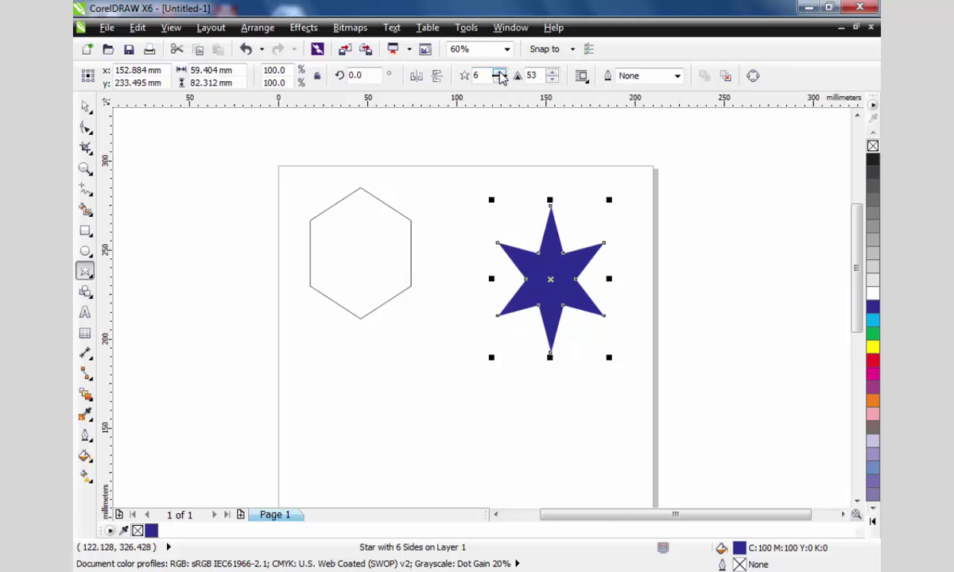
click(499, 73)
click(499, 72)
click(499, 72)
click(498, 72)
click(498, 72)
click(498, 73)
click(498, 73)
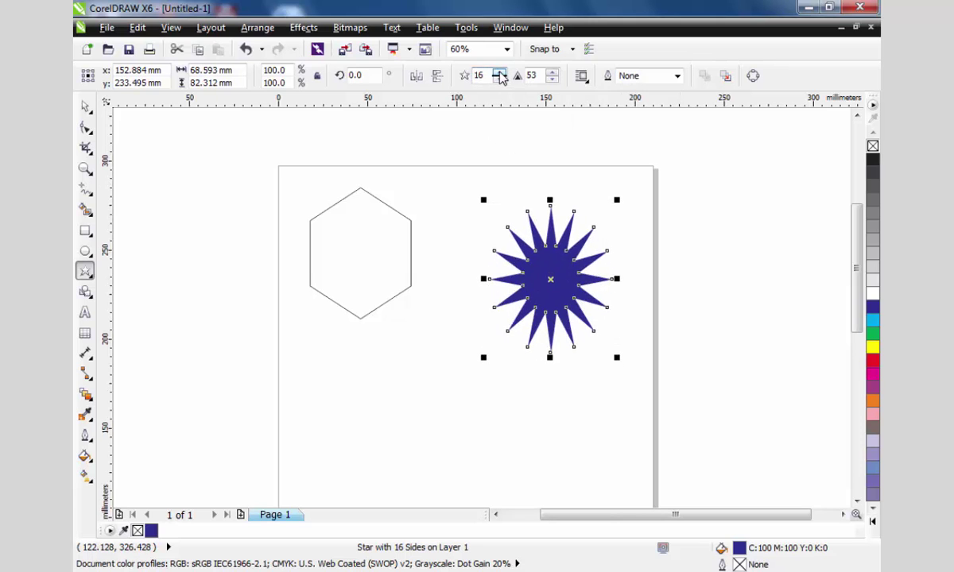
click(498, 72)
click(499, 72)
click(498, 72)
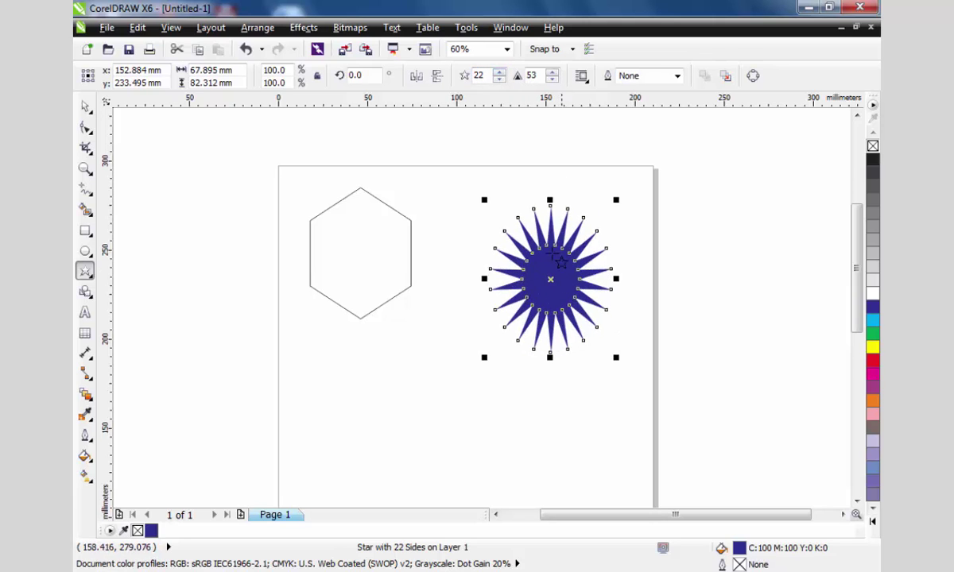
Reduce the blue star's sharpness to 21
click(553, 79)
click(553, 79)
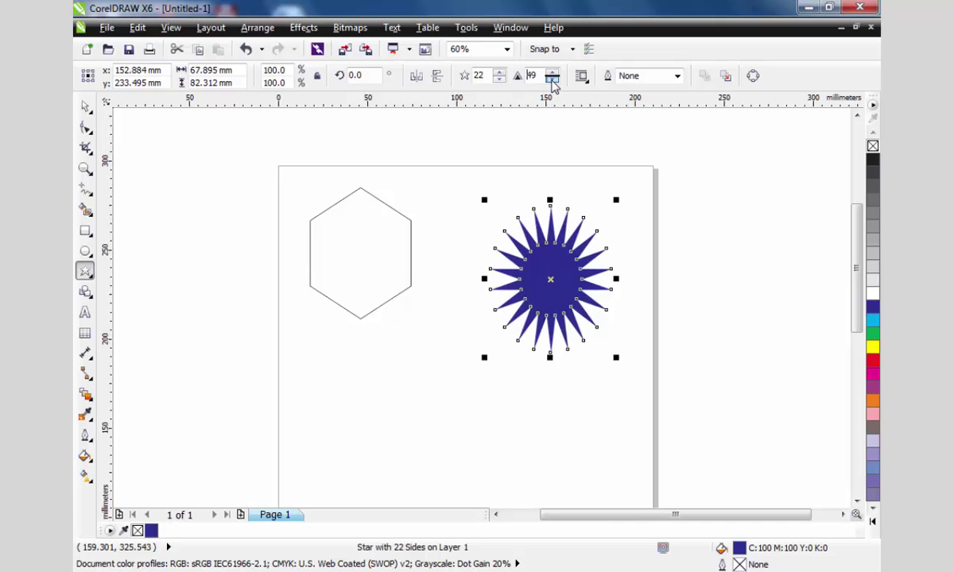
click(552, 80)
click(552, 79)
click(552, 80)
click(553, 79)
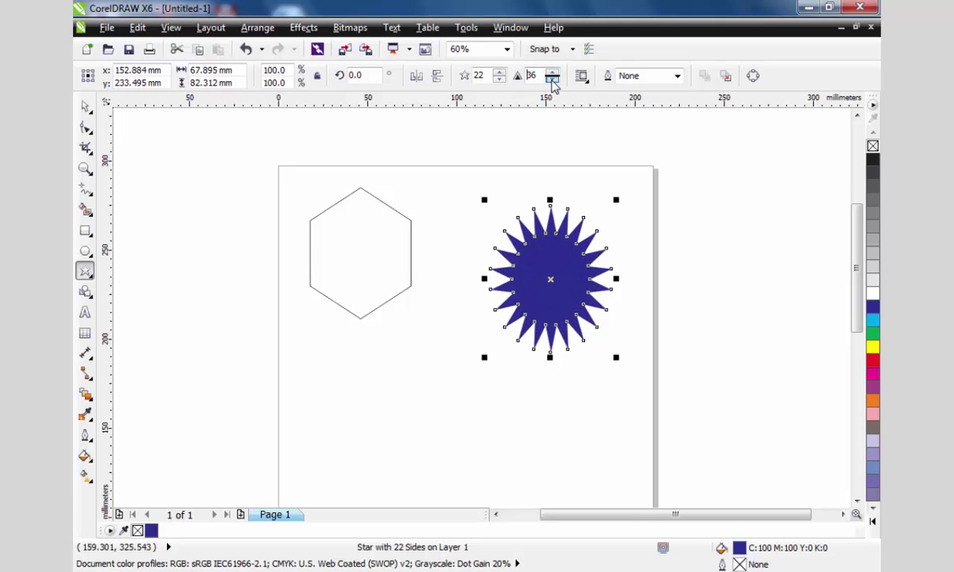
click(552, 79)
click(552, 79)
click(552, 80)
click(553, 80)
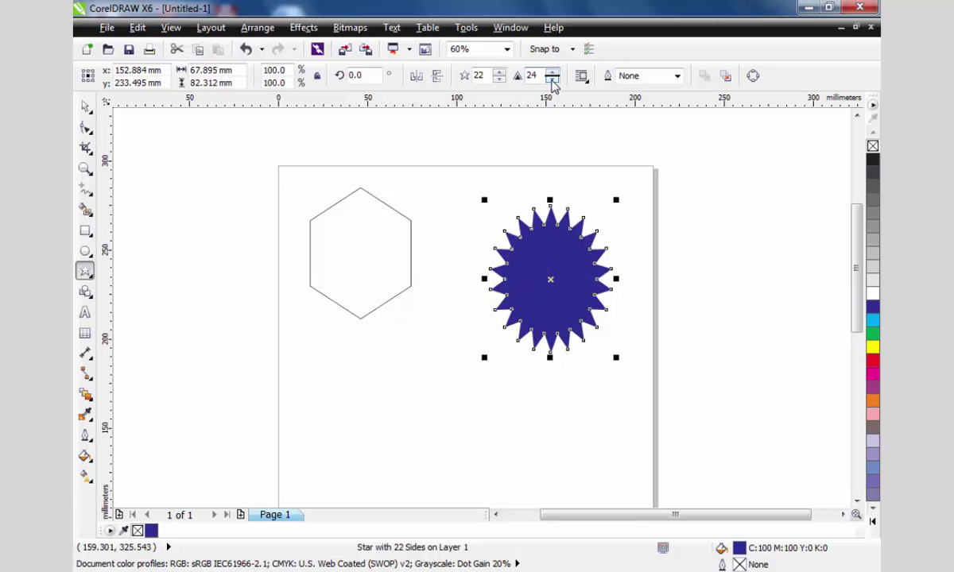
click(553, 79)
Move the blue star up and slightly left, close to the page's top edge
click(85, 106)
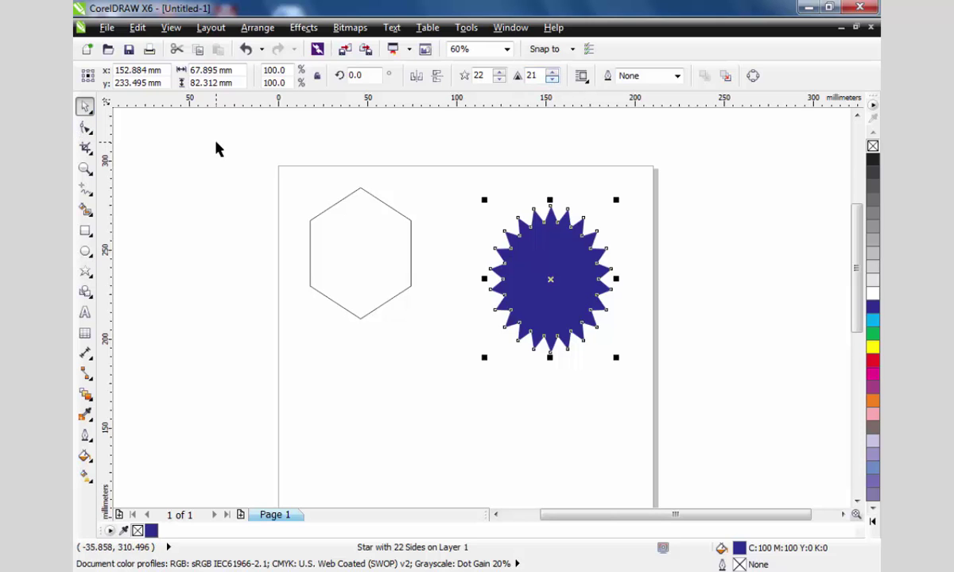
click(203, 131)
drag(537, 272, 525, 237)
Move the hexagon slightly right, fill it with cyan, and remove its outline
drag(383, 258, 409, 262)
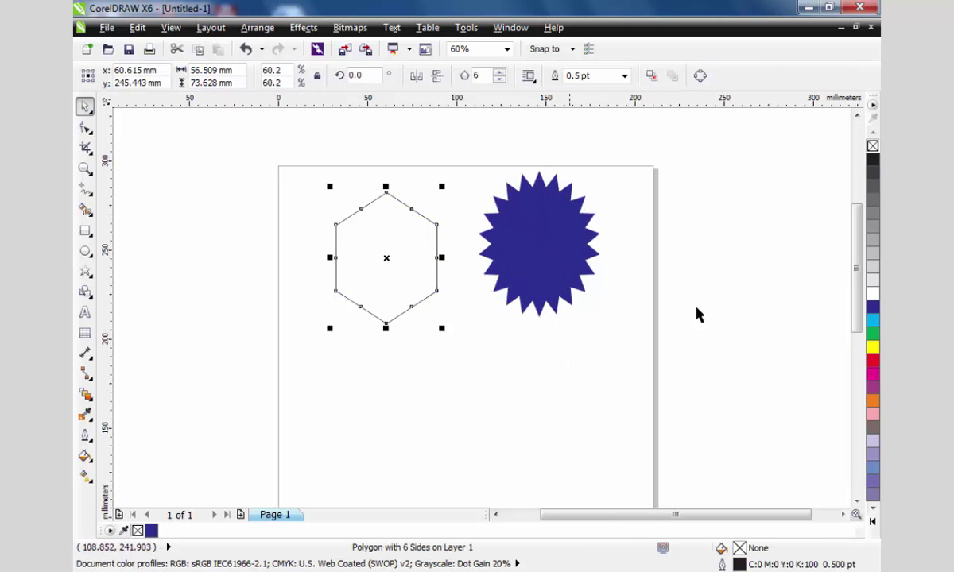
click(873, 321)
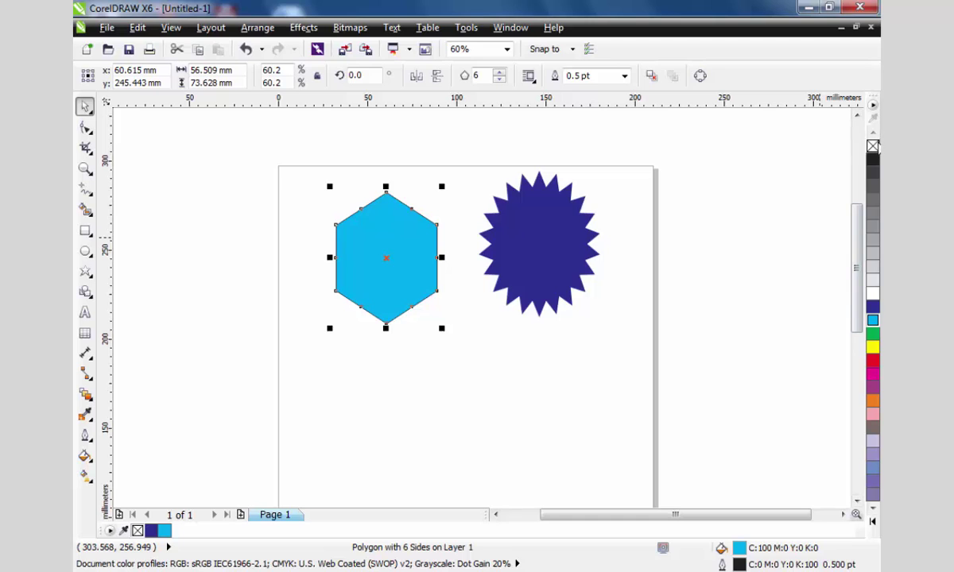
right_click(873, 145)
Reposition the blue star and the cyan hexagon so they sit level, close side by side at the page's top
drag(539, 244, 521, 261)
drag(415, 273, 414, 259)
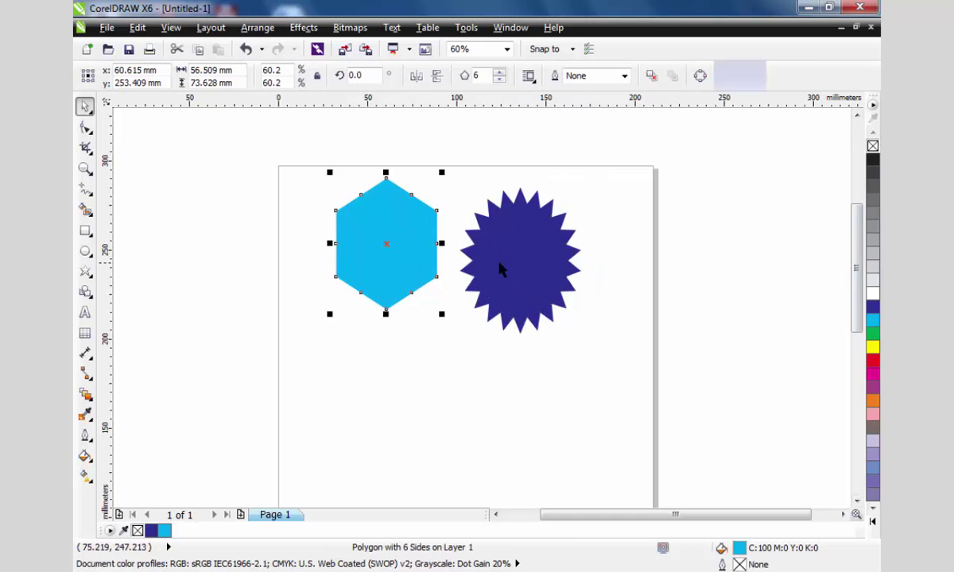
drag(501, 270, 494, 261)
click(377, 249)
click(481, 251)
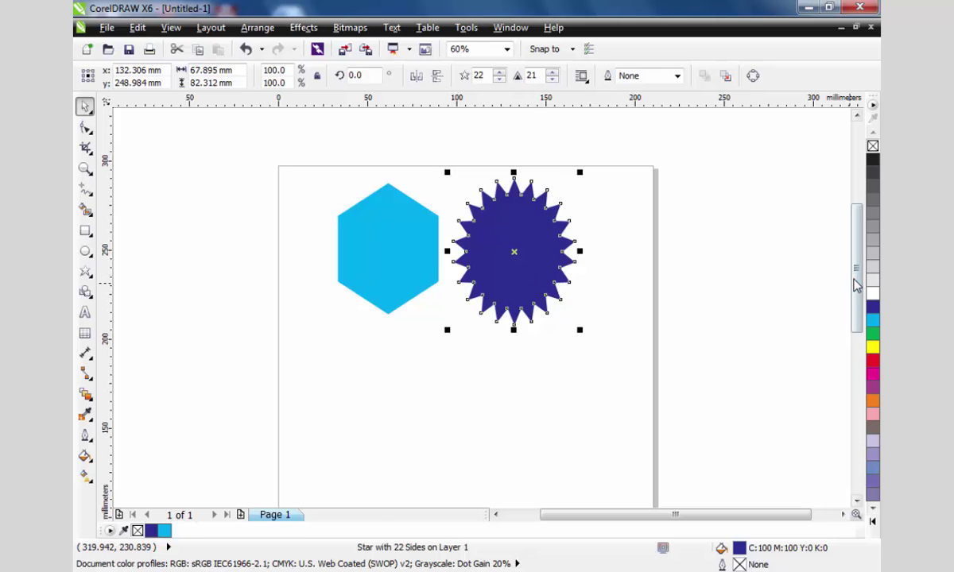
Draw a nine-pointed complex star about 75 × 78 mm on the empty area and move it just below the hexagon
drag(857, 284, 857, 306)
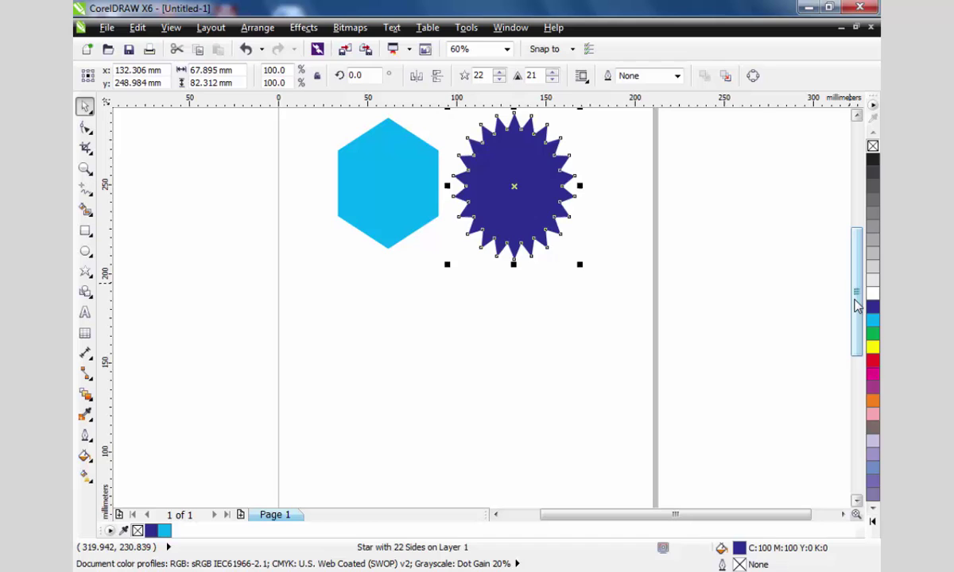
click(750, 293)
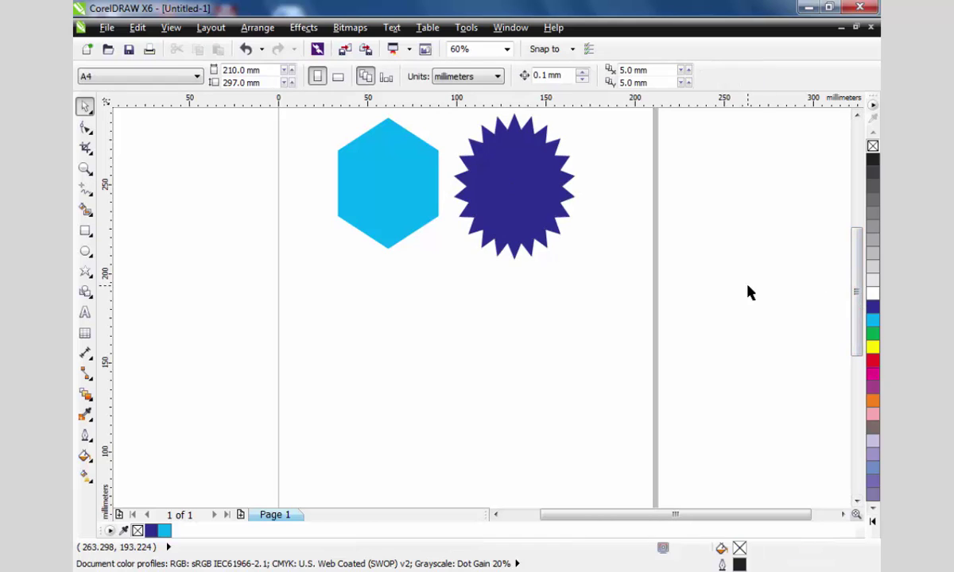
click(88, 279)
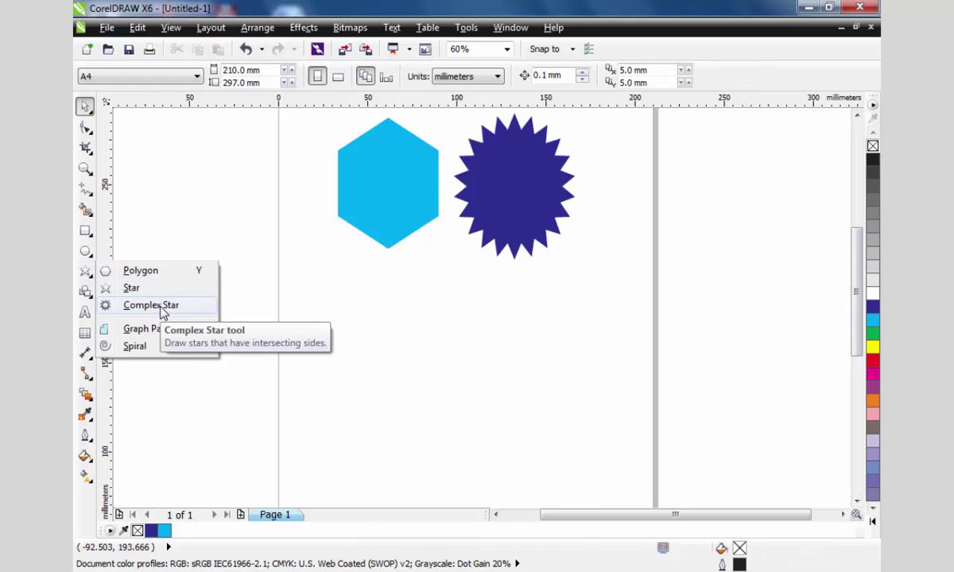
click(151, 305)
drag(352, 298, 489, 438)
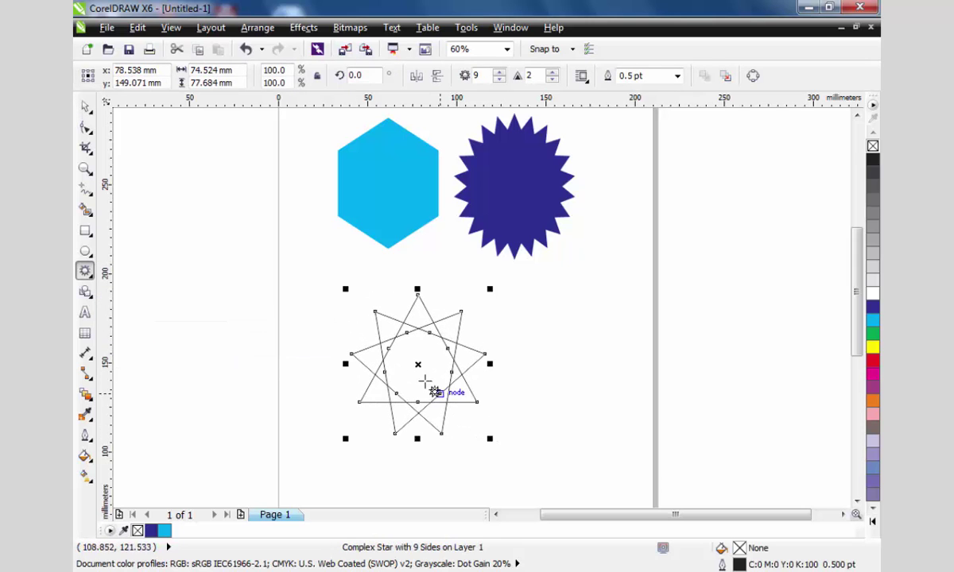
drag(418, 368, 396, 338)
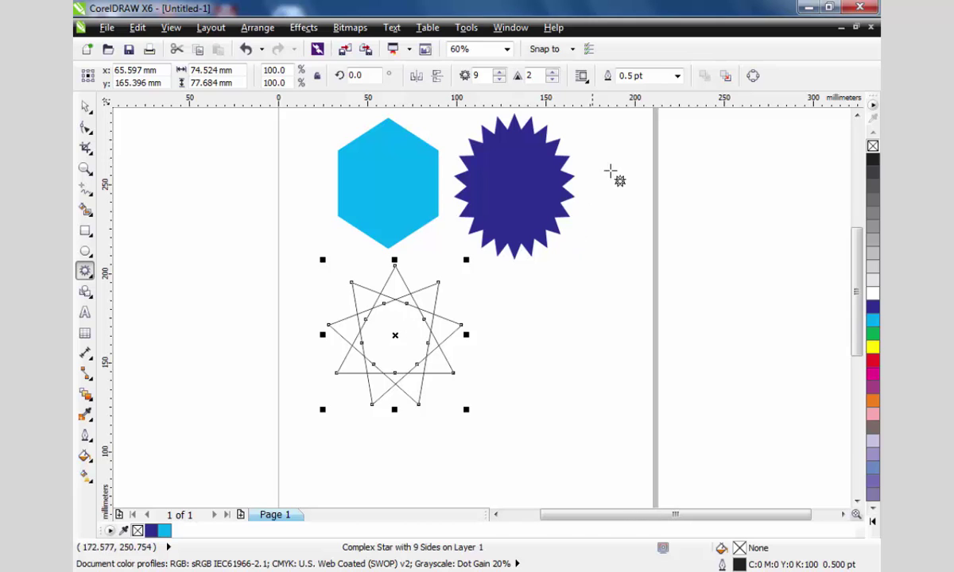
Remove the complex star's outline, shift it slightly right, and fill it with pink
click(873, 268)
right_click(873, 146)
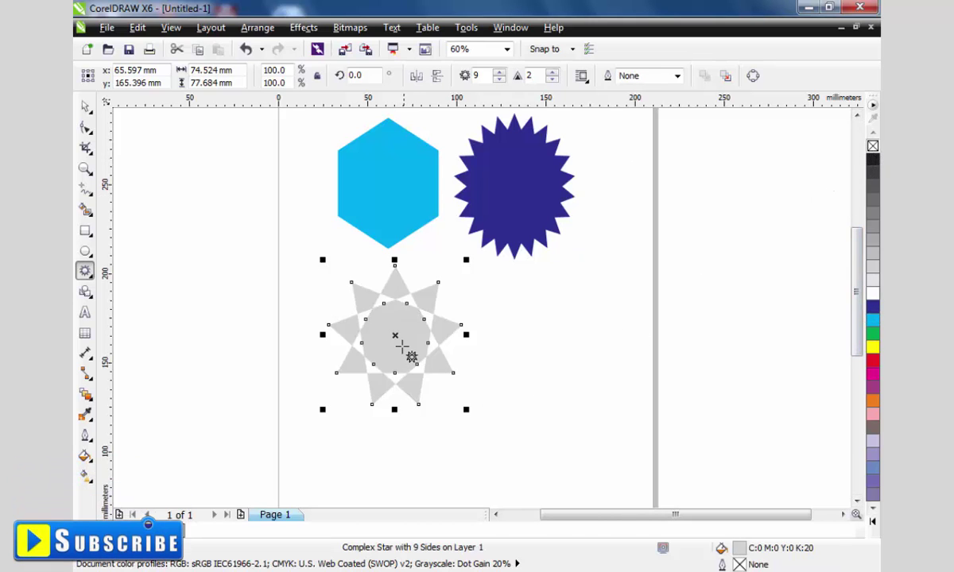
mouse_move(395, 338)
mouse_down()
mouse_move(411, 347)
mouse_move(421, 335)
mouse_up()
key(Delete)
key(space)
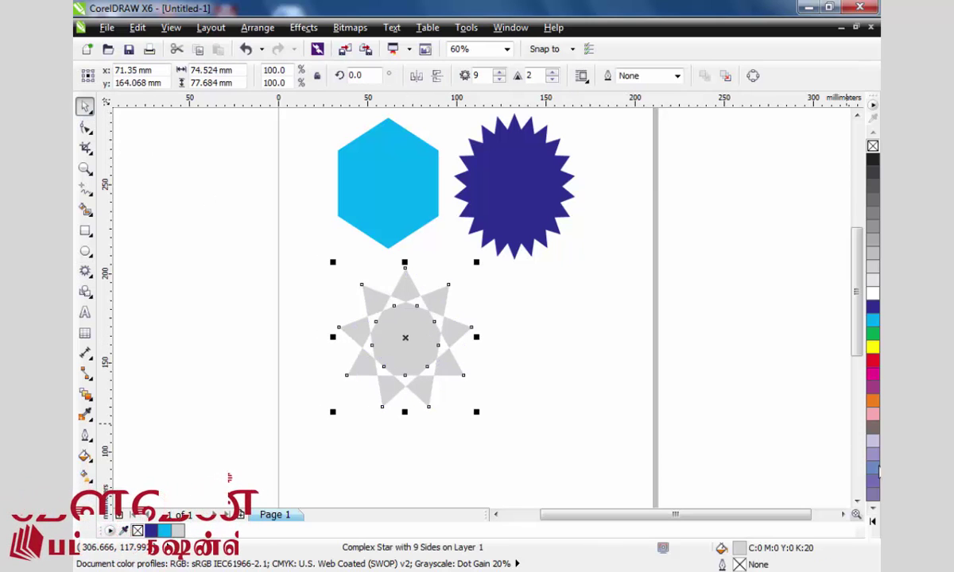
click(873, 415)
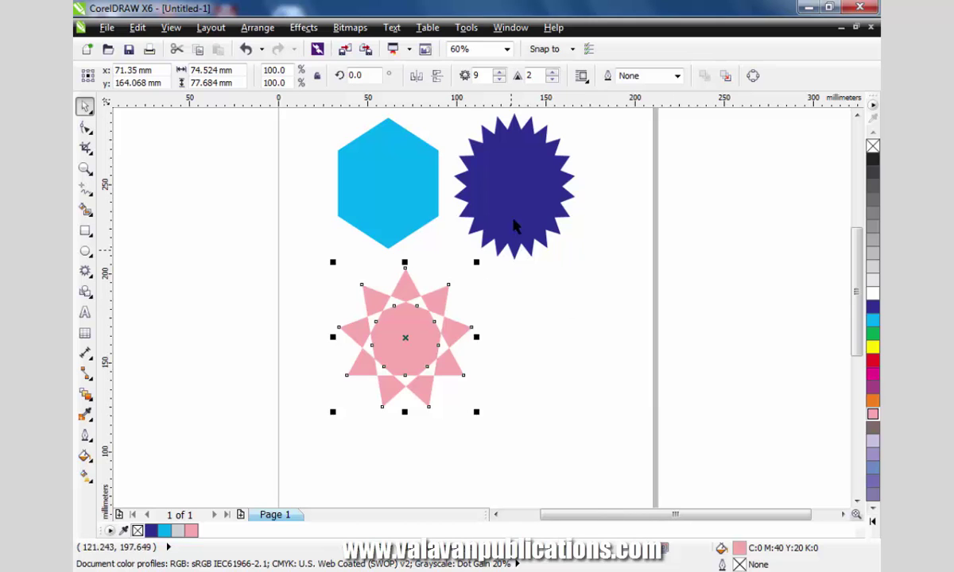
Increase the pink complex star's number of points to 16
click(498, 71)
click(499, 72)
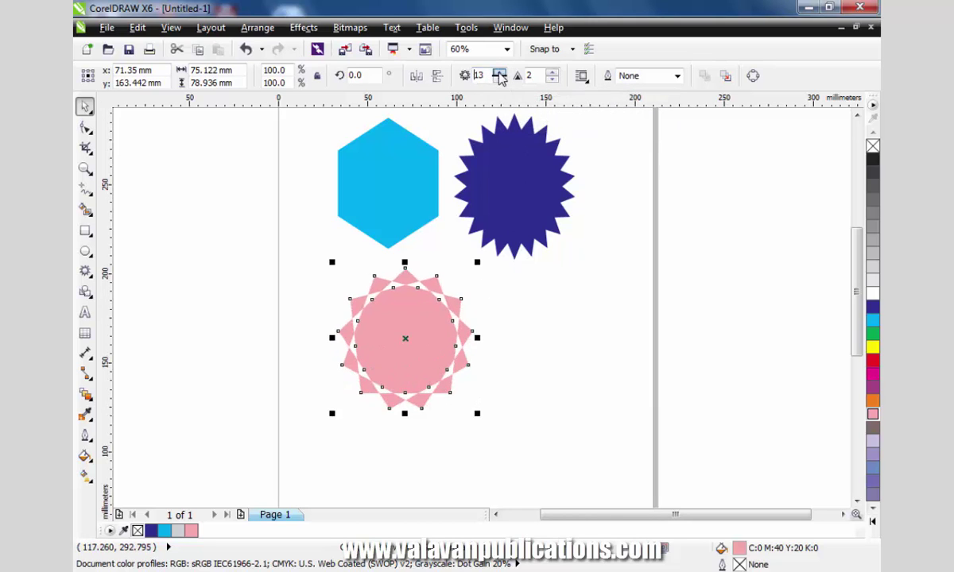
click(498, 72)
click(499, 72)
click(499, 72)
click(499, 72)
click(499, 72)
Set the complex star's sharpness to 4 and move it up and right, below the gap between the other two shapes
click(552, 71)
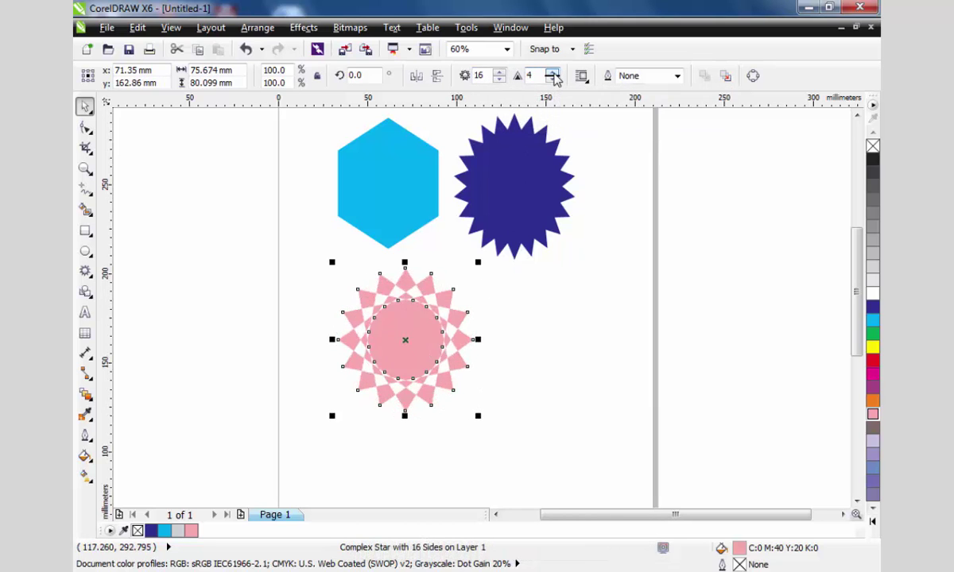
click(553, 71)
click(553, 71)
click(553, 79)
click(368, 440)
drag(410, 341, 431, 330)
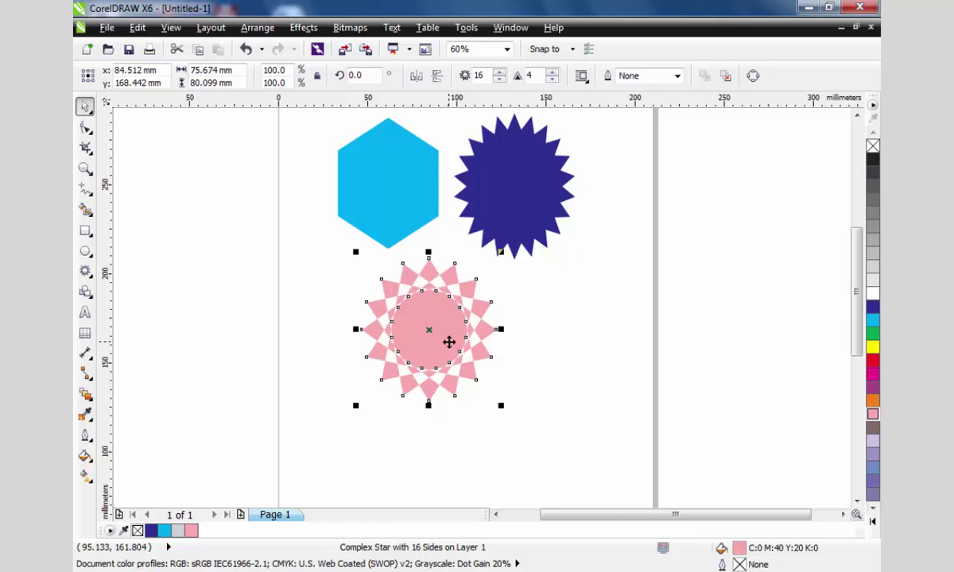
Draw a graph paper grid of 4 columns and 3 rows, about 170 × 146 mm, and move it to the right of the page
click(86, 272)
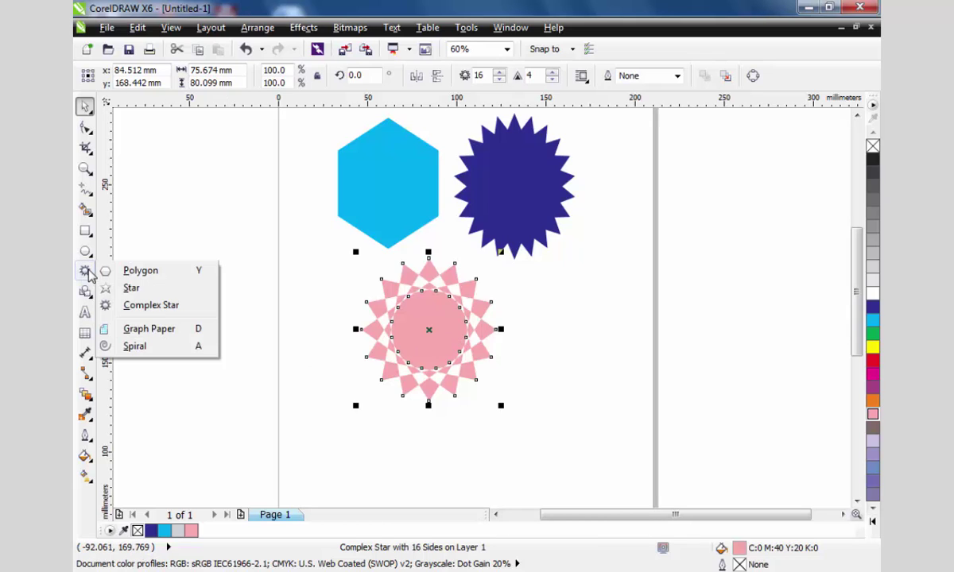
click(150, 328)
drag(144, 208, 447, 469)
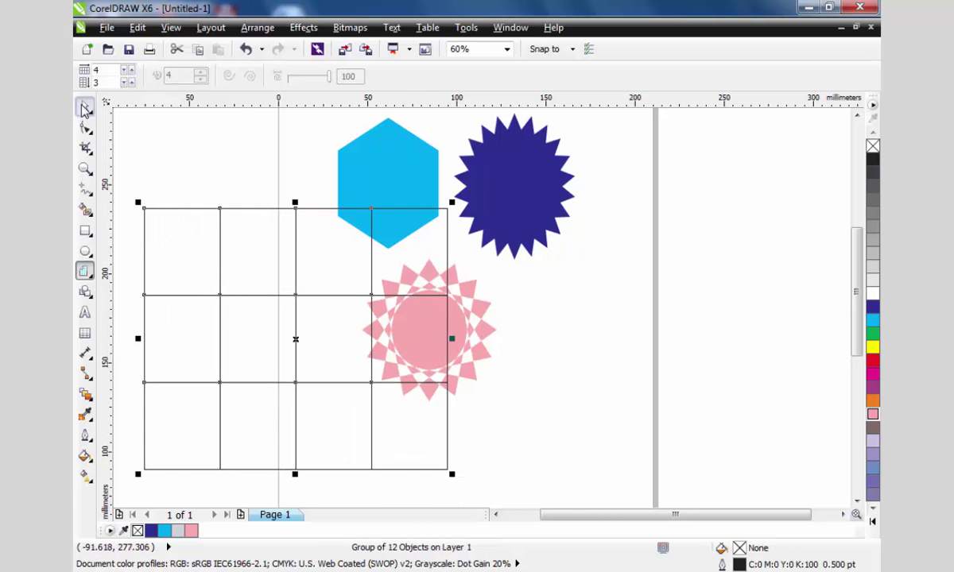
click(85, 107)
drag(238, 295, 241, 270)
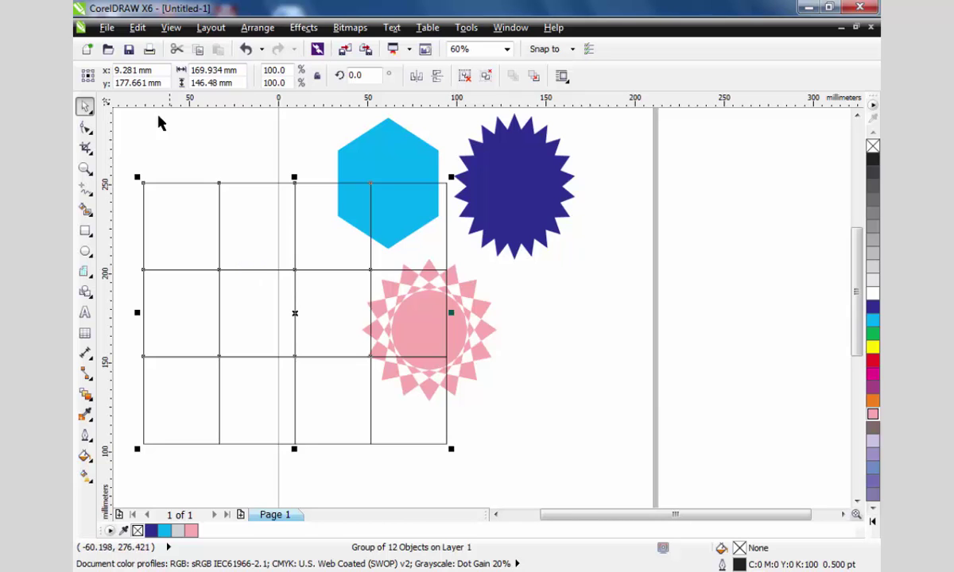
scroll(210, 252, down, 2)
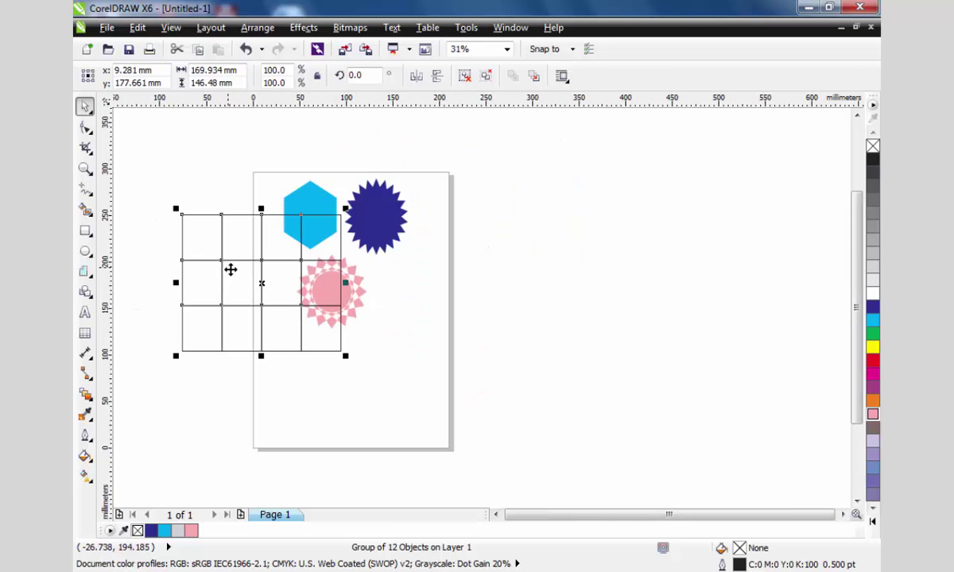
drag(230, 269, 568, 269)
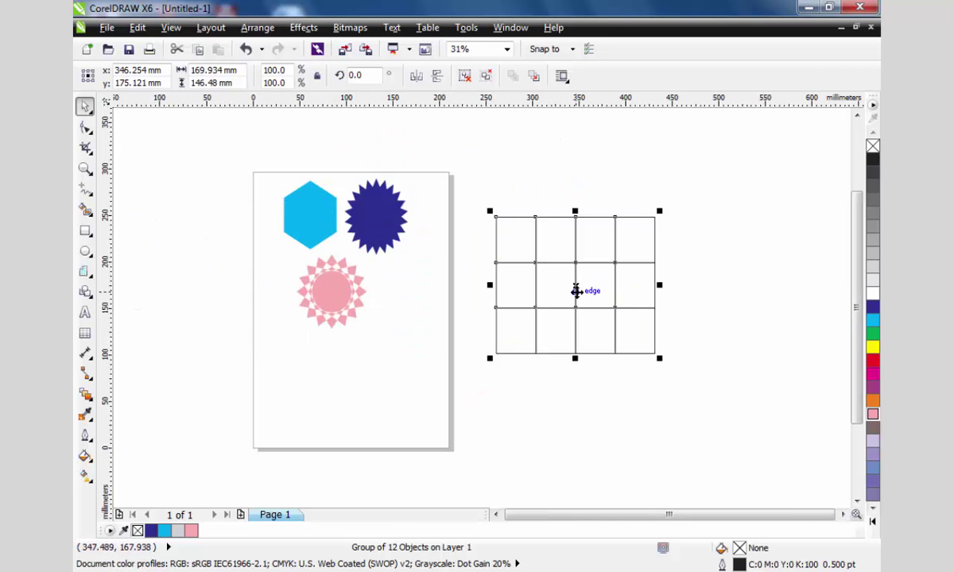
Draw a second graph paper grid with 10 columns and 11 rows, about 176 × 245 mm, overlapping the page's left edge
click(86, 273)
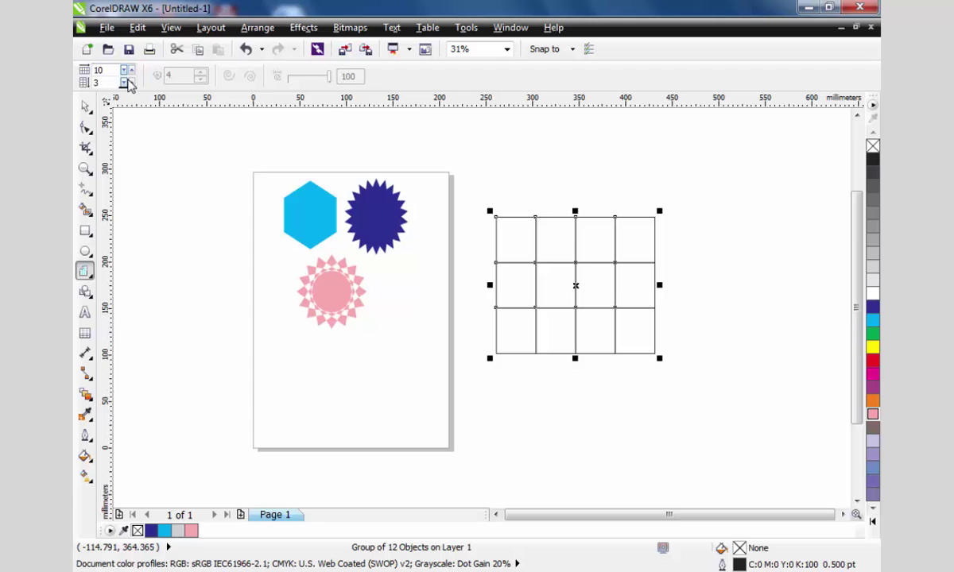
click(132, 83)
drag(140, 178, 310, 411)
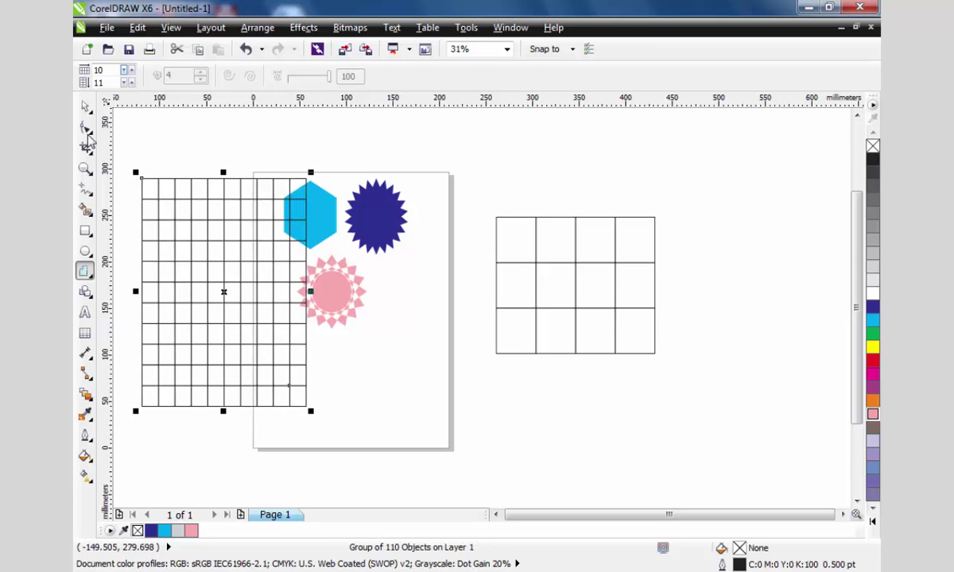
Delete the 4-by-3 grid, then move the 10-by-11 grid across the page's right edge and delete it as well
click(85, 106)
drag(562, 314, 656, 376)
key(Delete)
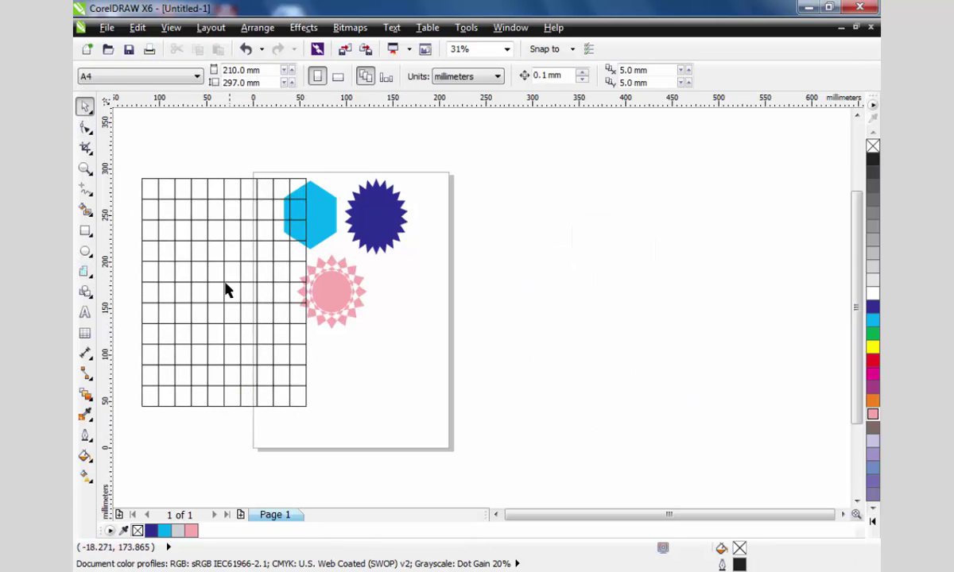
drag(243, 291, 542, 327)
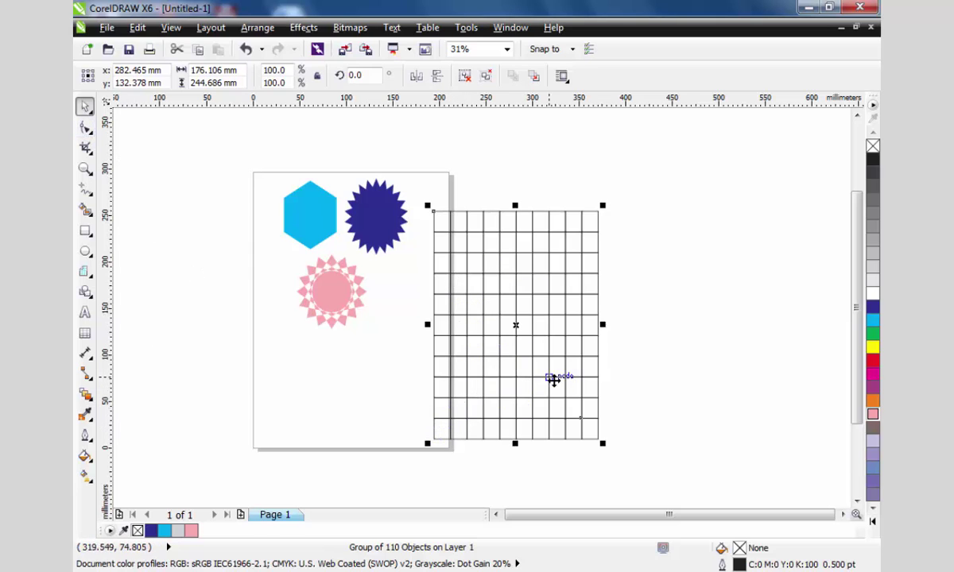
key(Delete)
Draw a graph paper grid with 15 columns and 15 rows, about 221 × 275 mm, to the right of the page
click(85, 273)
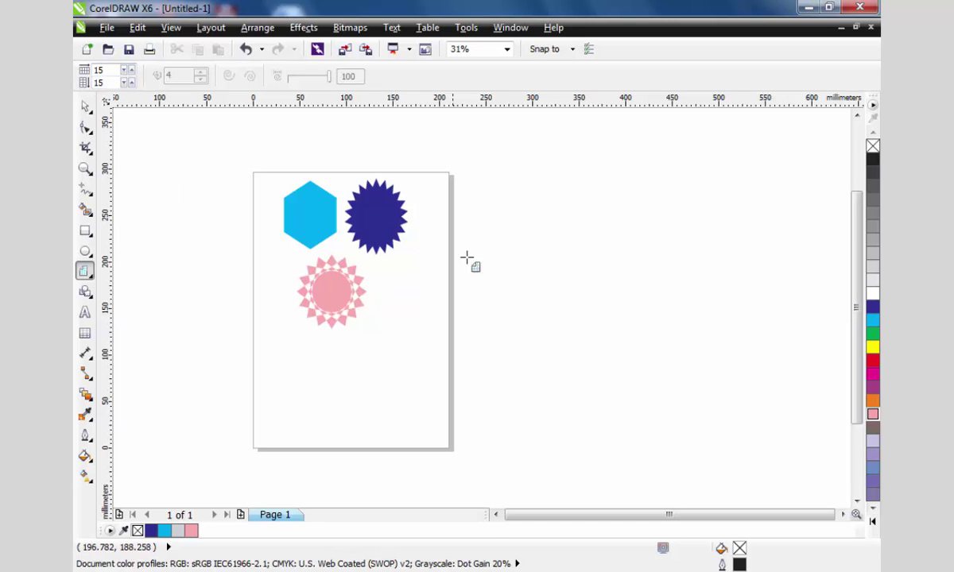
drag(474, 202, 680, 458)
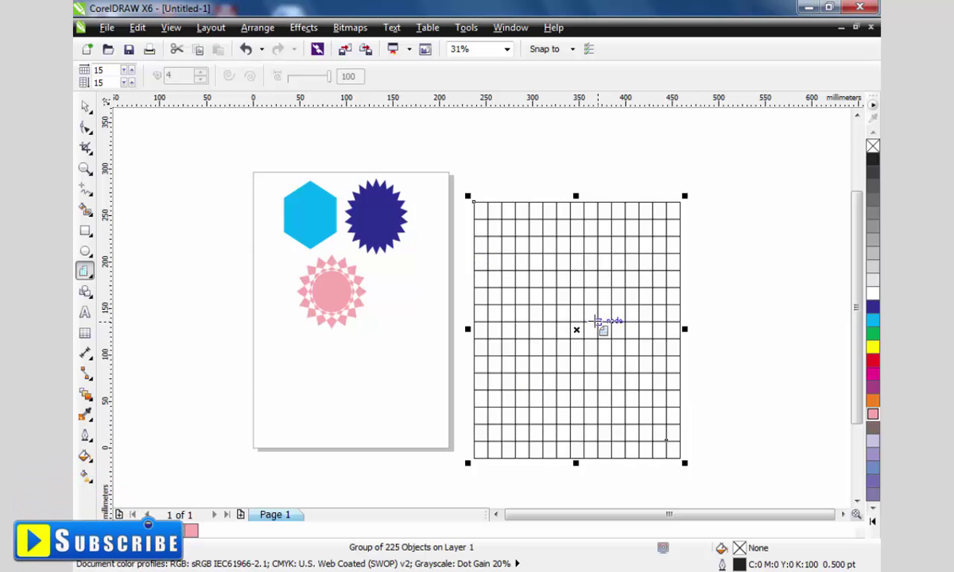
click(86, 107)
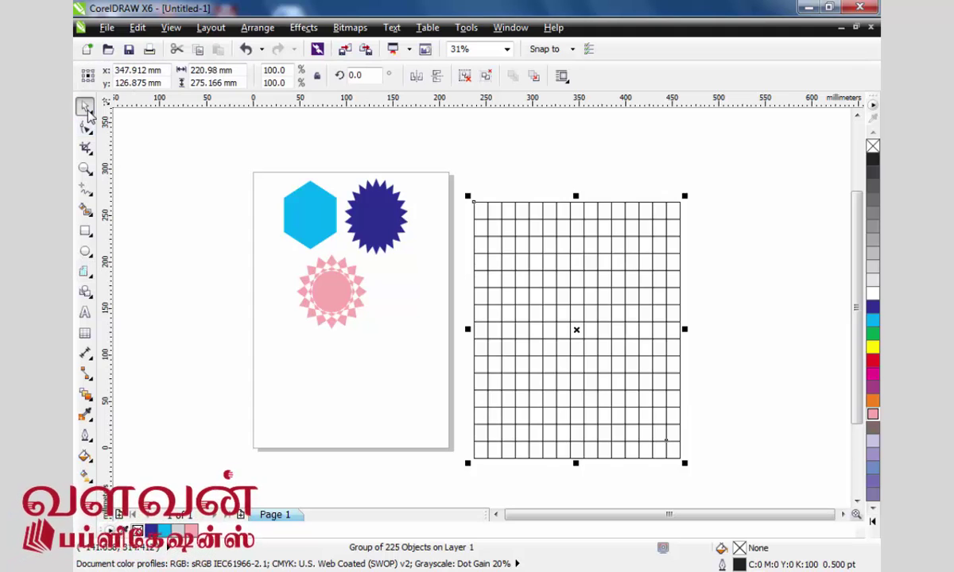
Draw a symmetrical spiral with 4 revolutions, about 102 × 124 mm, in the empty area left of the page
click(87, 337)
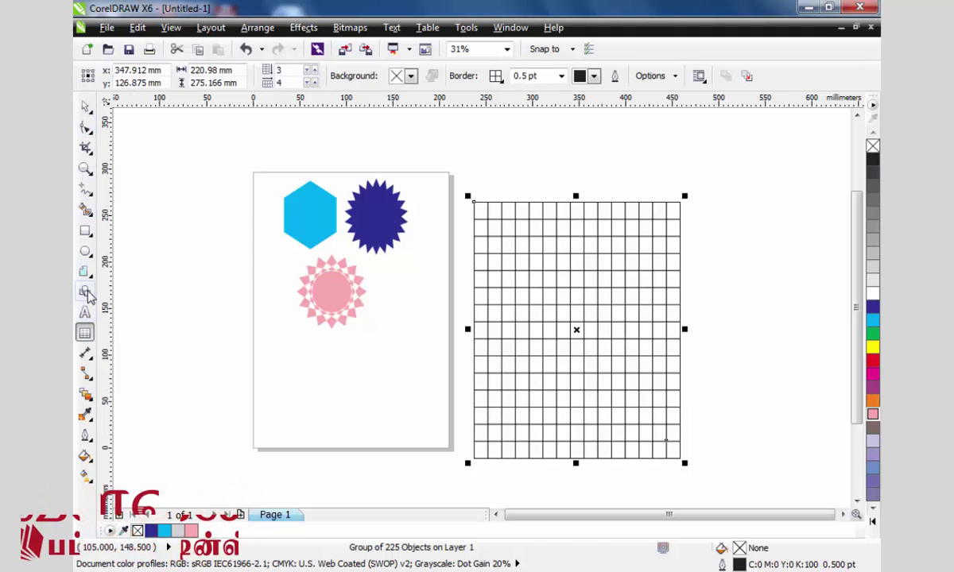
click(87, 273)
click(133, 346)
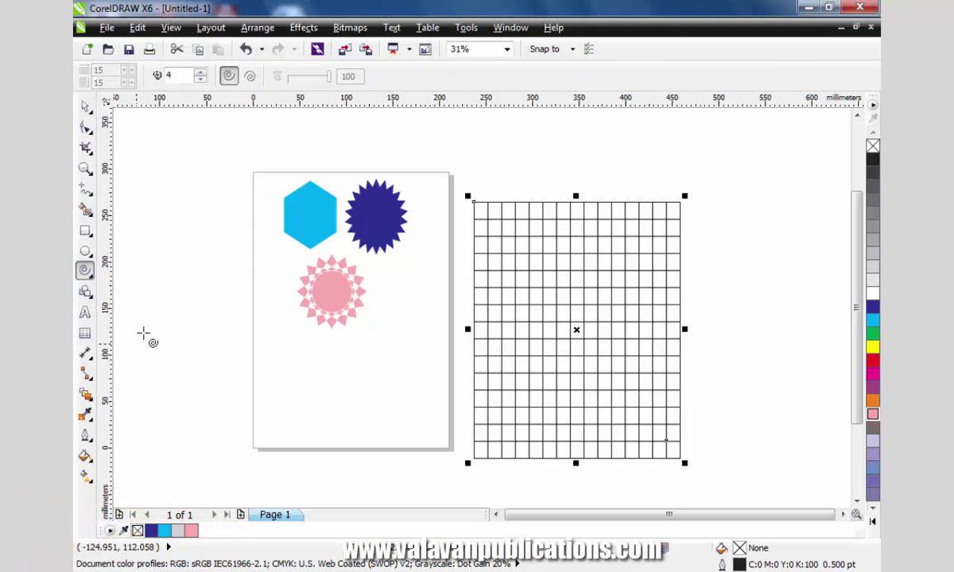
drag(151, 185, 251, 307)
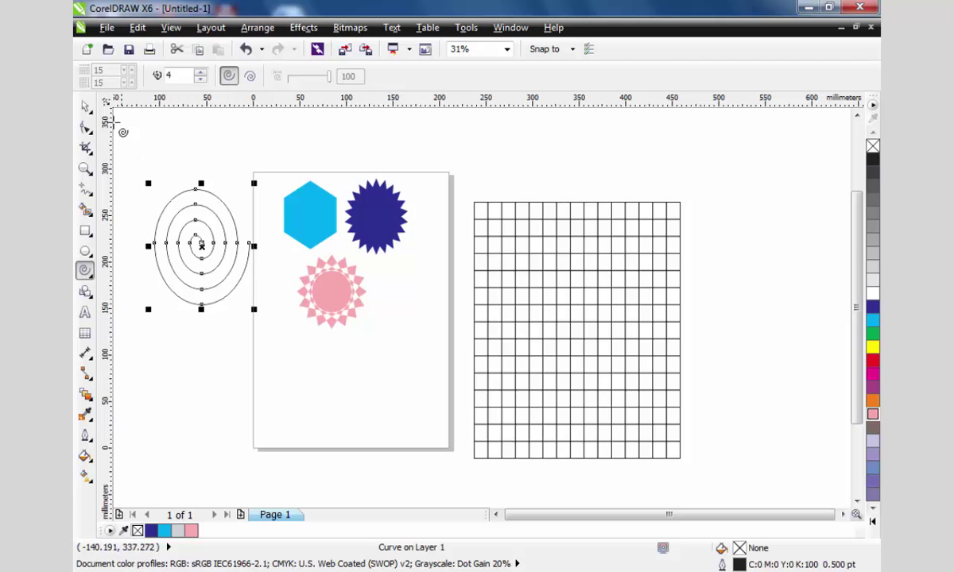
Widen the spiral to about 117 mm and move it slightly further left of the page
click(85, 107)
click(197, 219)
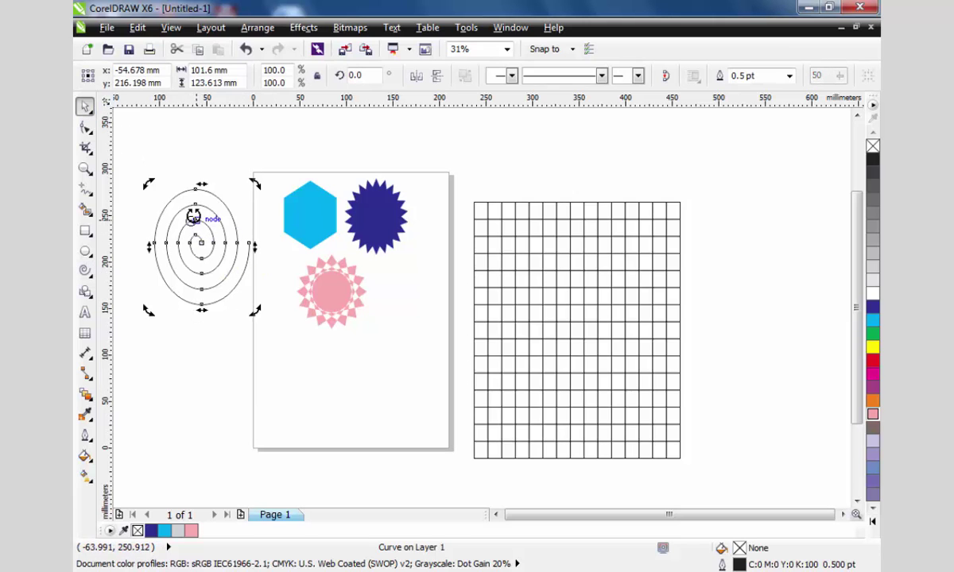
click(216, 248)
mouse_move(216, 248)
mouse_down()
mouse_move(202, 213)
mouse_move(195, 225)
mouse_move(251, 241)
mouse_move(204, 246)
mouse_up()
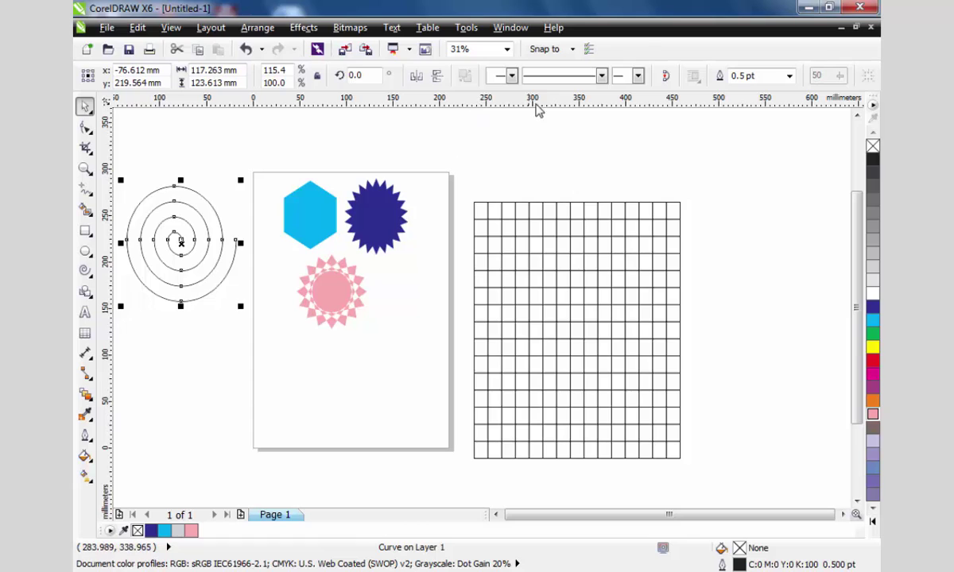
Add a solid arrowhead to the inner starting end of the spiral and inspect it
click(512, 76)
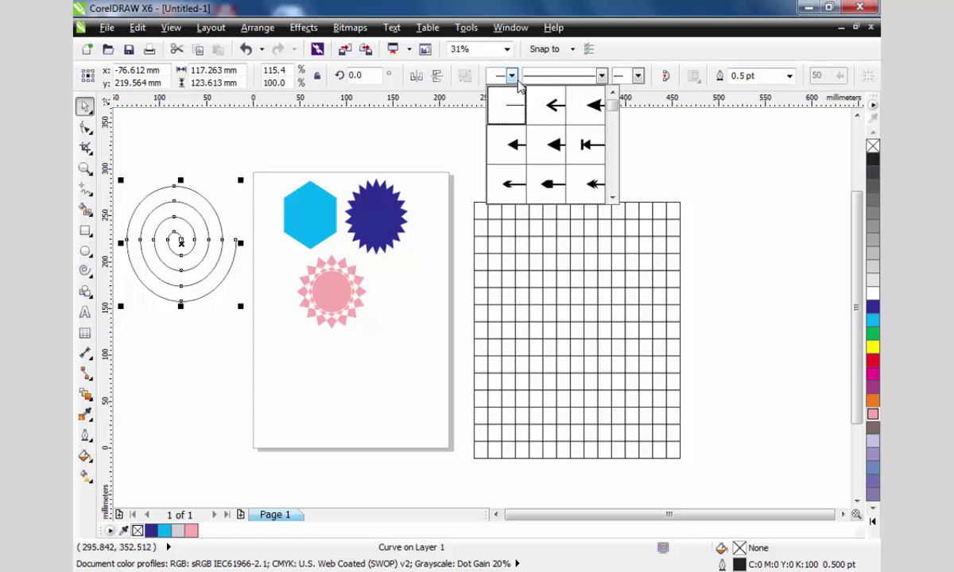
click(589, 115)
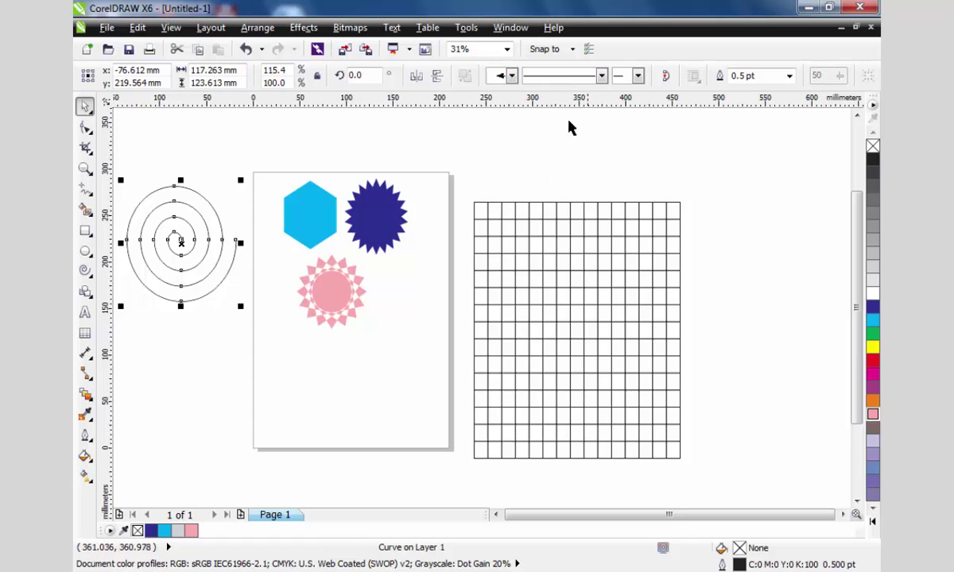
click(276, 129)
key(F2)
drag(369, 143, 96, 358)
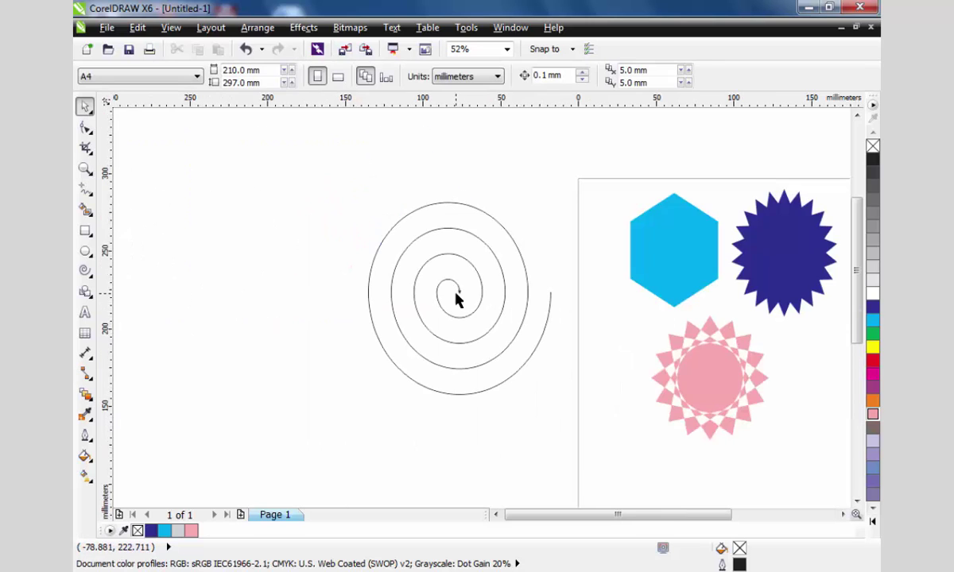
key(z)
drag(480, 314, 447, 271)
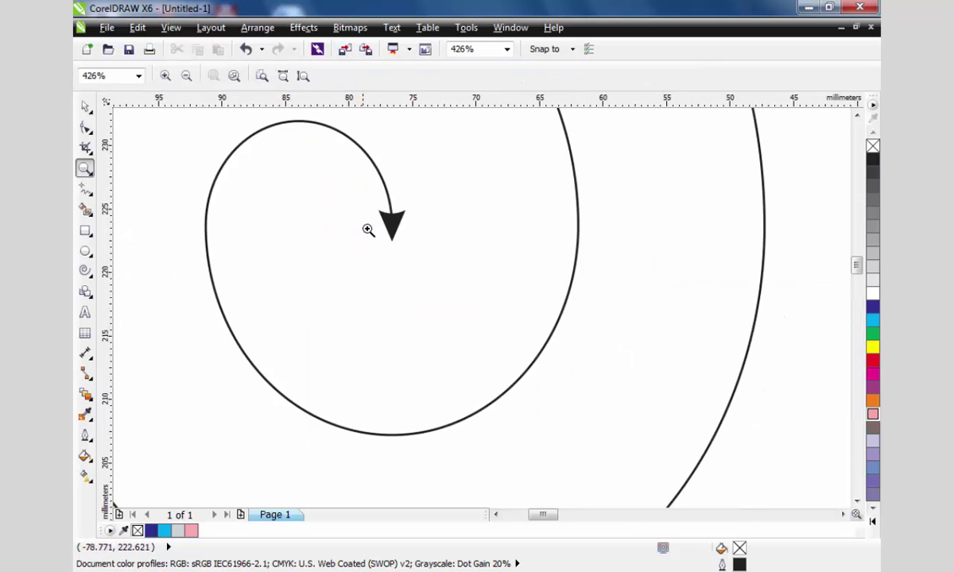
Add a matching solid arrowhead to the outer end of the spiral
scroll(398, 250, down, 4)
key(space)
click(389, 253)
key(z)
drag(336, 175, 497, 339)
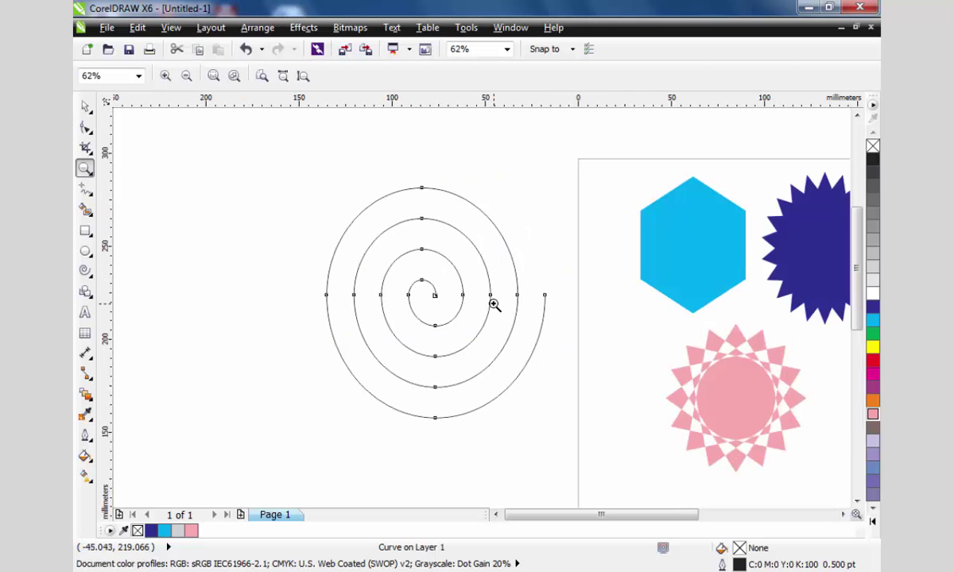
key(space)
click(638, 76)
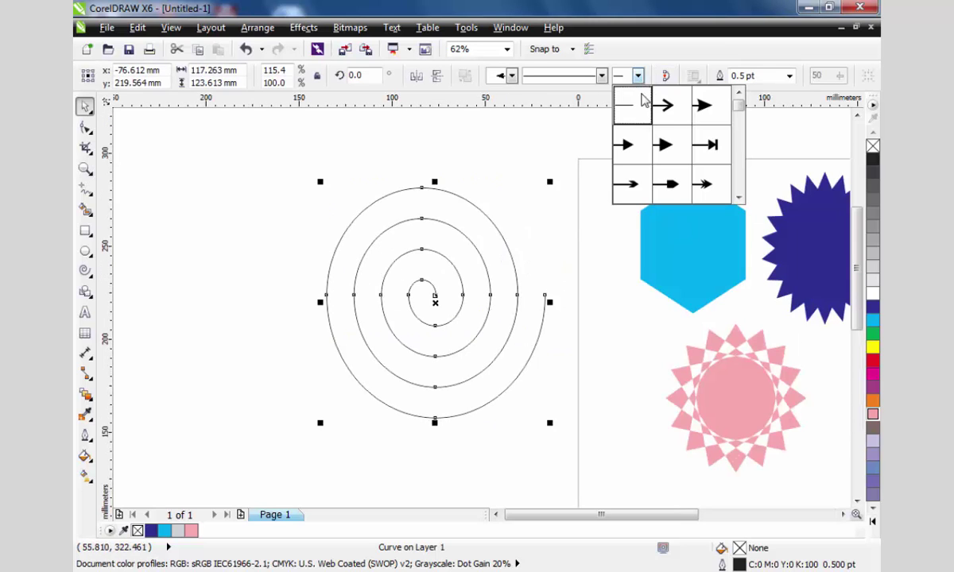
click(703, 115)
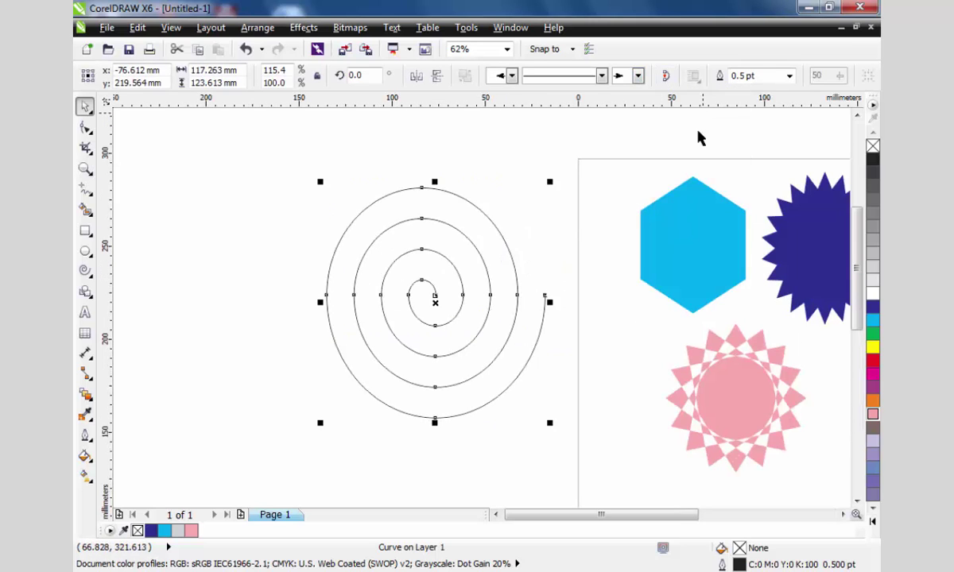
Try an 8.0 pt outline width on the spiral, then set the width to 2.0 pt
click(789, 76)
click(773, 175)
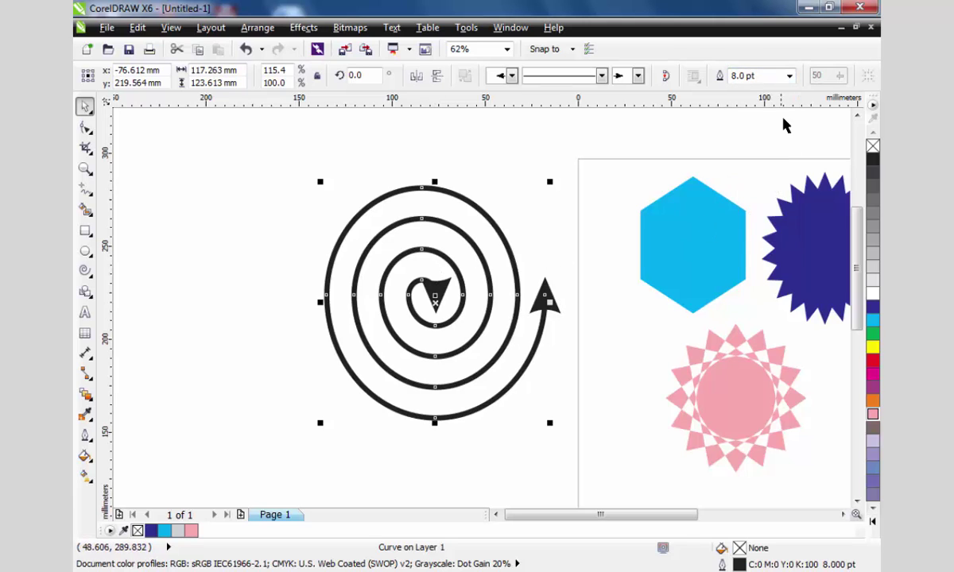
click(789, 76)
click(767, 151)
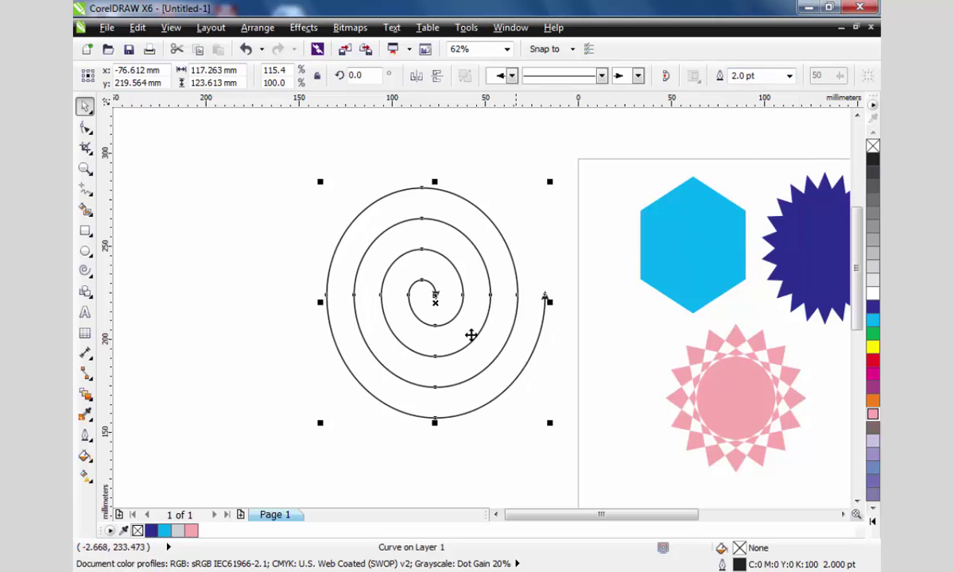
Move the spiral up and further left of the page and apply a finely dotted line style to its outline
click(495, 340)
drag(480, 304, 423, 287)
click(602, 75)
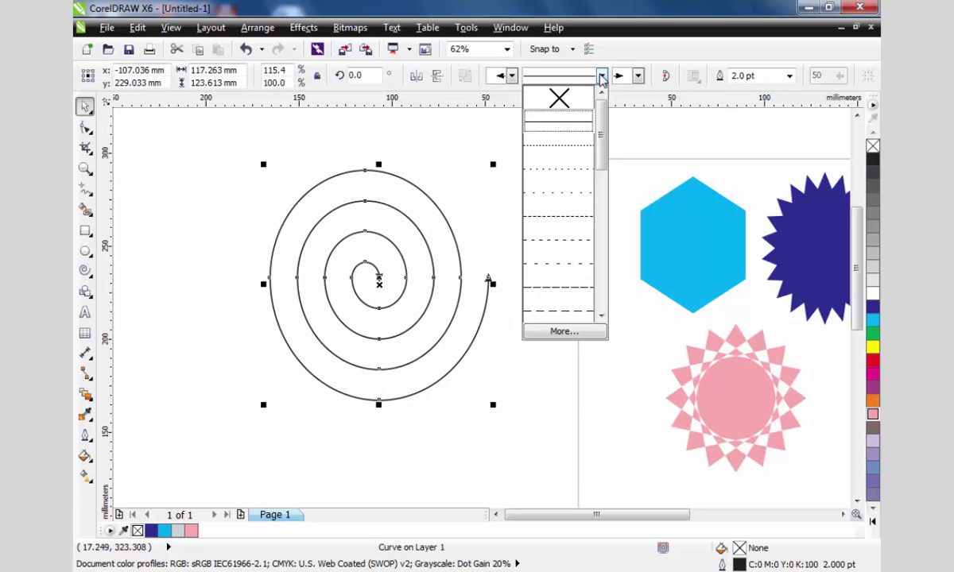
click(567, 156)
click(549, 268)
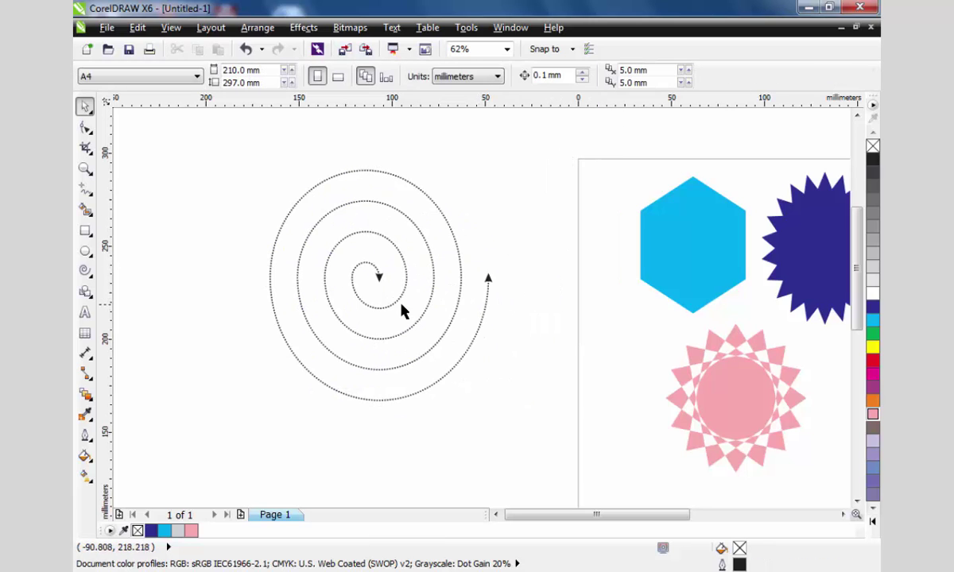
click(400, 303)
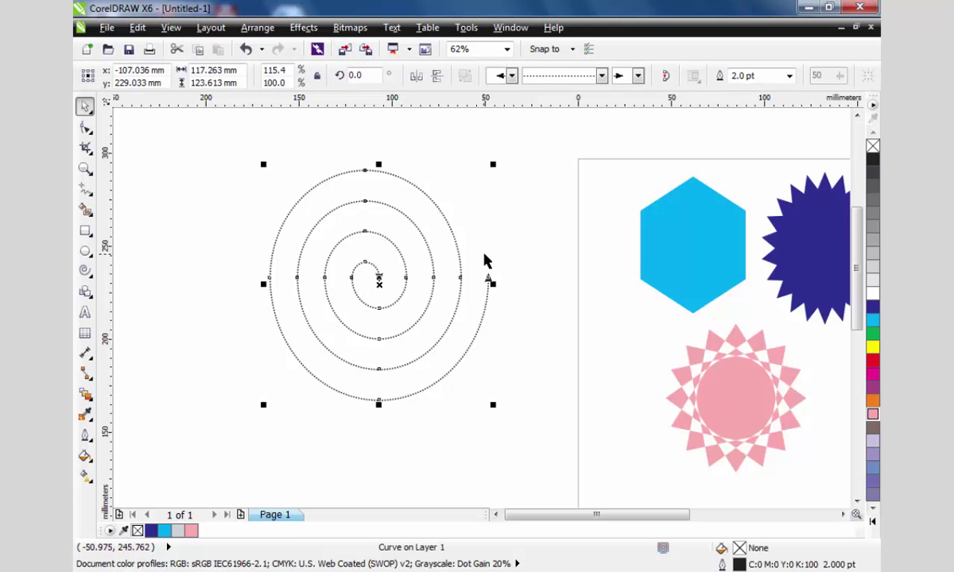
click(534, 174)
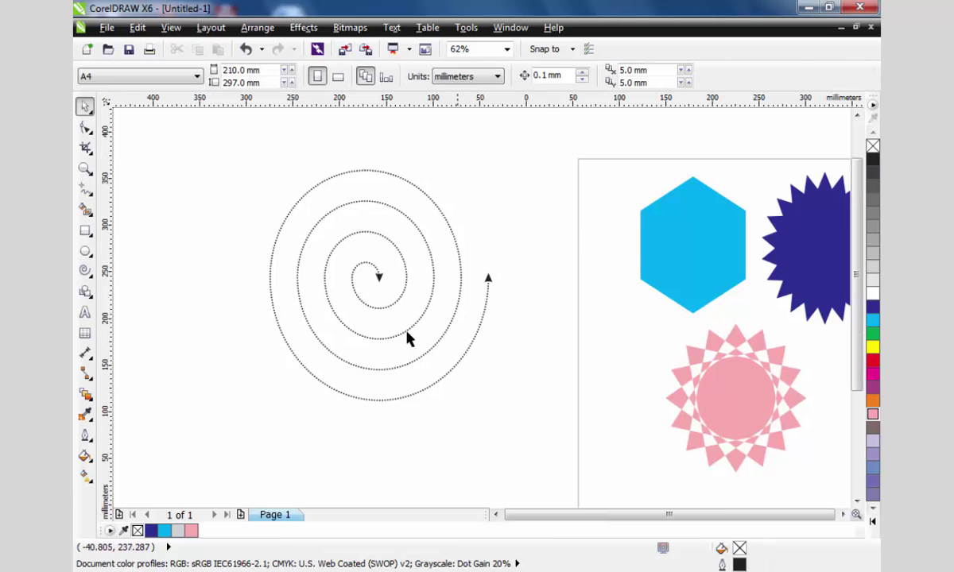
Examine the hexagon, both stars, the spiral and the graph paper grid together on and around the page
key(F3)
click(85, 276)
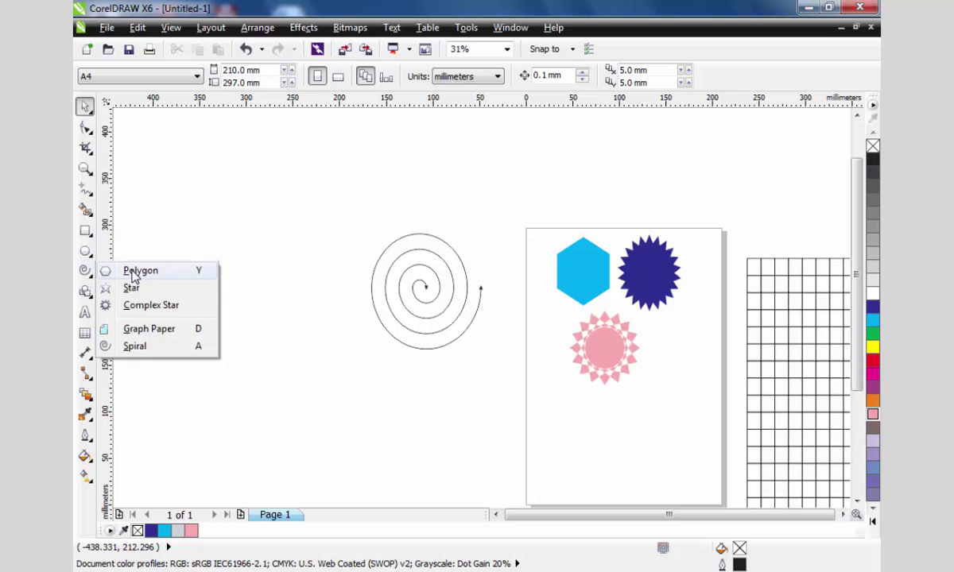
click(156, 345)
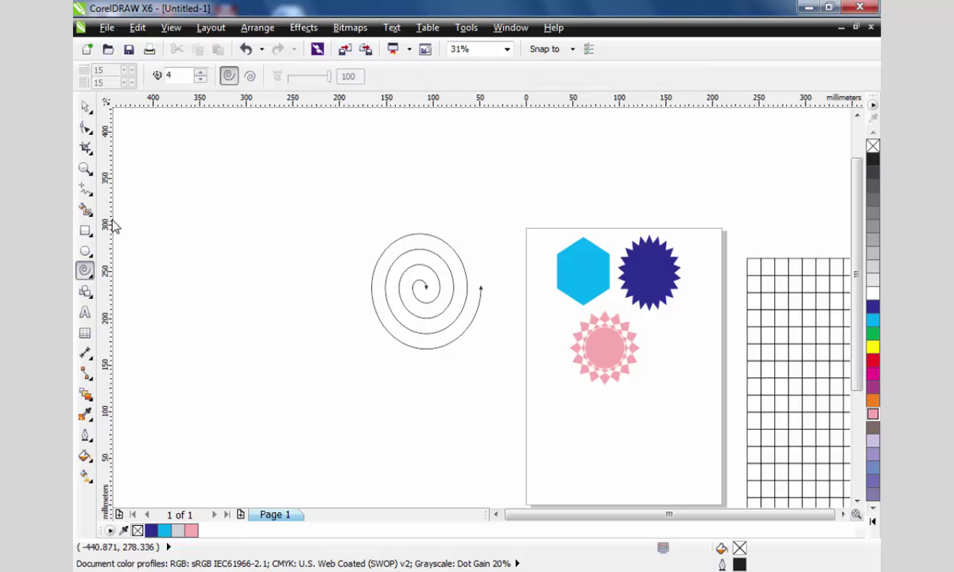
scroll(305, 233, down, 2)
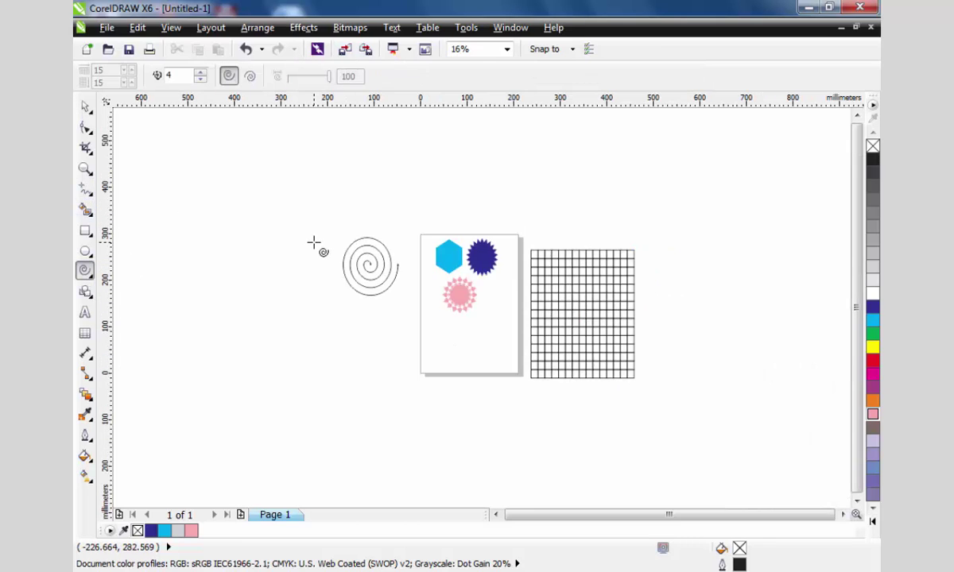
click(85, 106)
drag(326, 212, 700, 432)
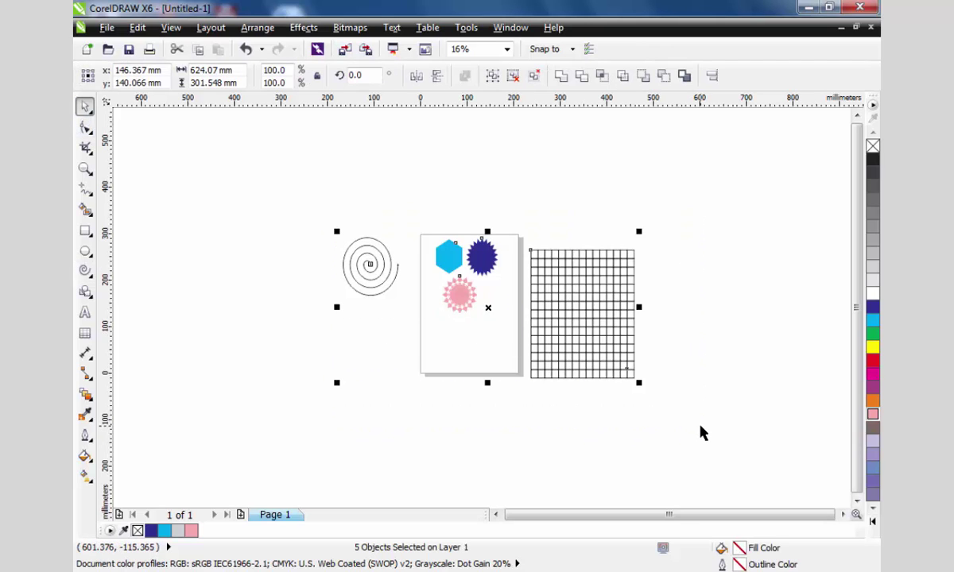
click(454, 362)
key(z)
drag(313, 213, 590, 391)
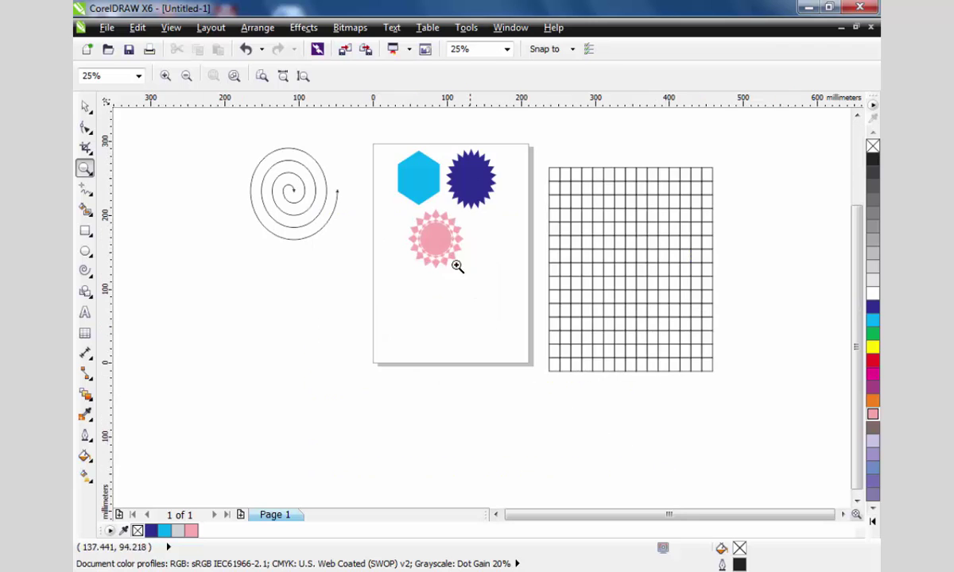
Nudge the complex star, move the spiral onto the page beneath it and scale the spiral down
key(space)
drag(439, 246, 451, 254)
drag(287, 198, 415, 319)
drag(465, 362, 435, 311)
Place the spiral beneath the hexagon and the complex star beneath the dark blue star
key(z)
drag(590, 400, 337, 156)
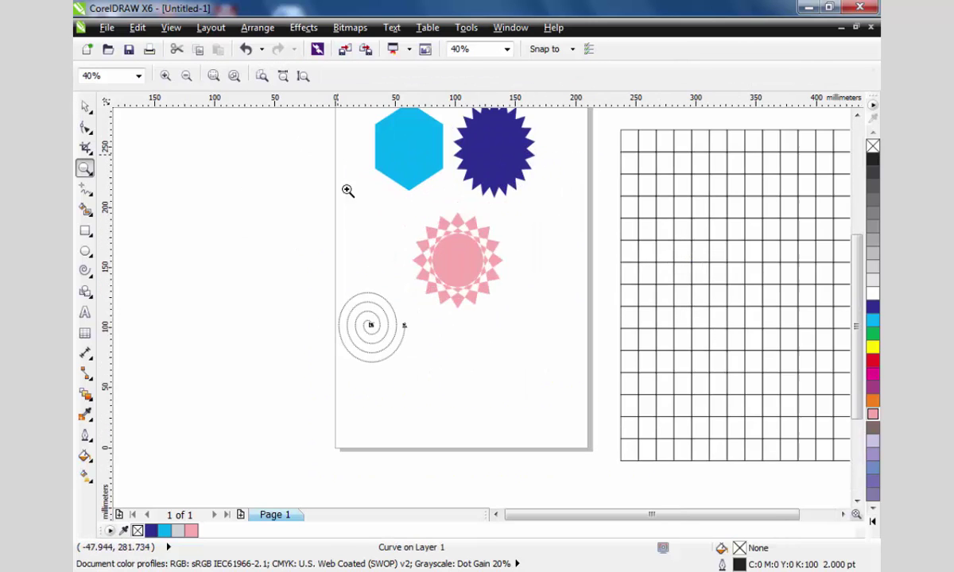
key(space)
drag(373, 322, 379, 225)
drag(457, 263, 489, 244)
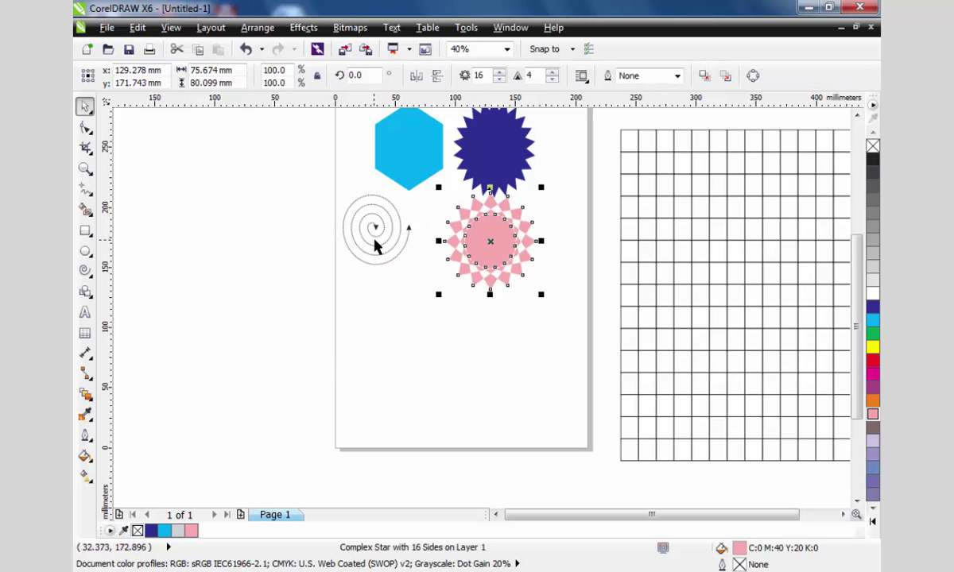
Enlarge the spiral to about 62 by 66 mm and nudge the two stars further apart
drag(375, 246, 434, 296)
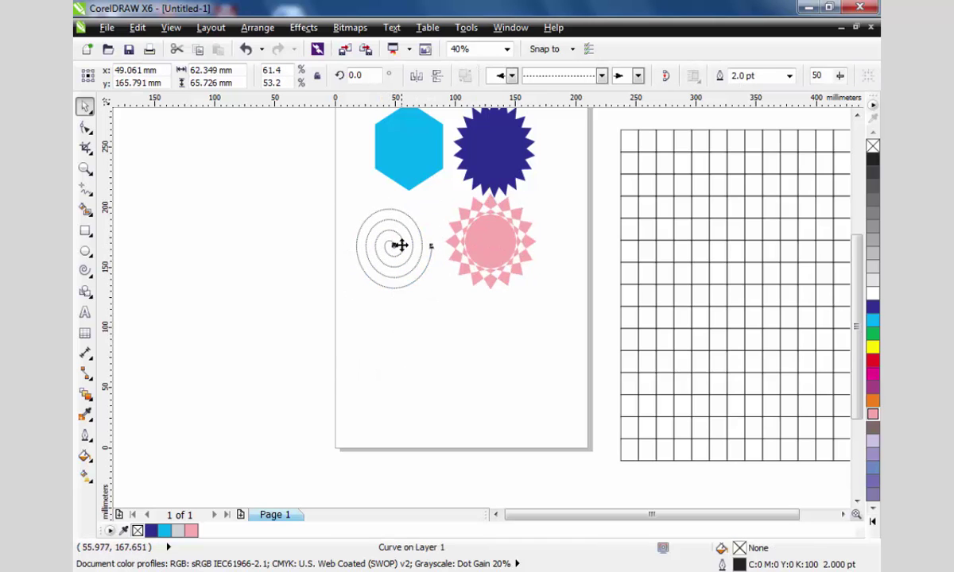
drag(485, 246, 488, 253)
drag(497, 165, 502, 160)
Shift the hexagon slightly left and the pink complex star slightly right so the four shapes form two columns
scroll(525, 228, down, 2)
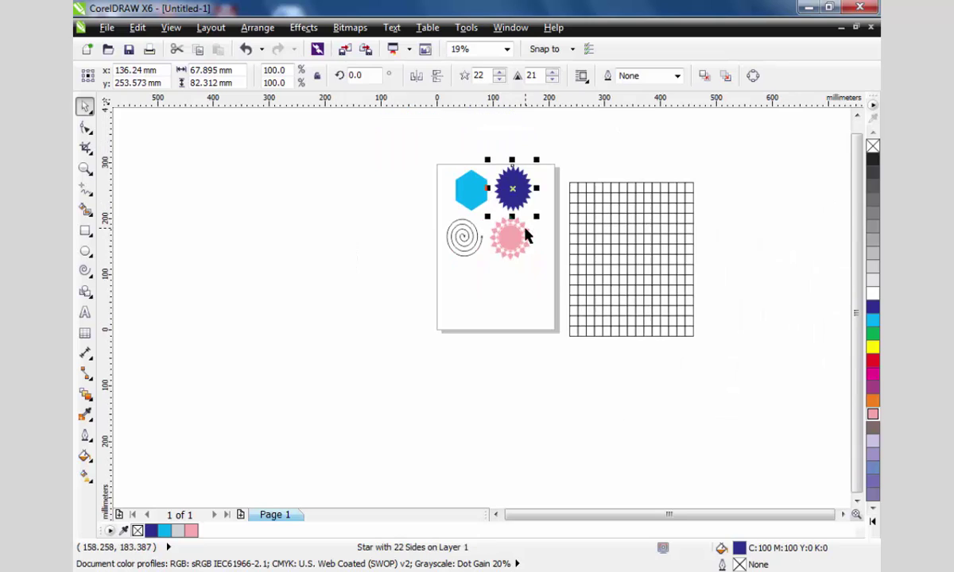
key(z)
drag(416, 155, 557, 299)
key(space)
drag(461, 205, 448, 200)
click(541, 333)
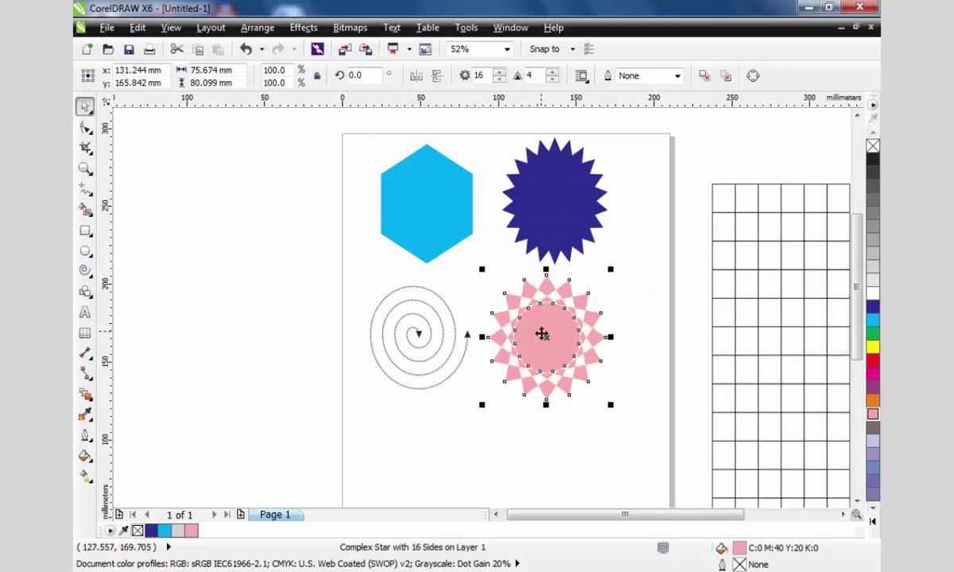
drag(541, 334, 553, 336)
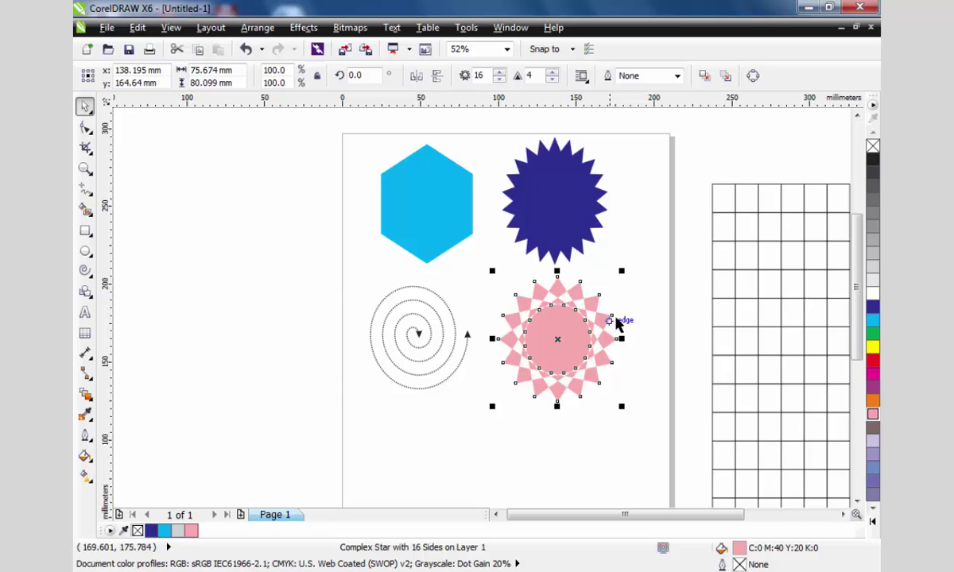
click(433, 338)
click(558, 344)
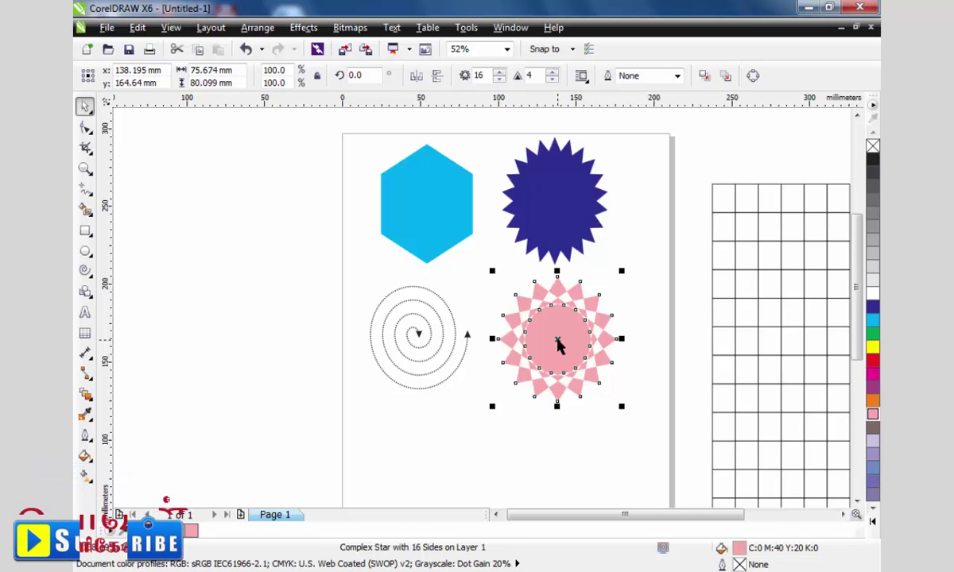
Delete the graph paper grid beside the page
scroll(627, 361, down, 2)
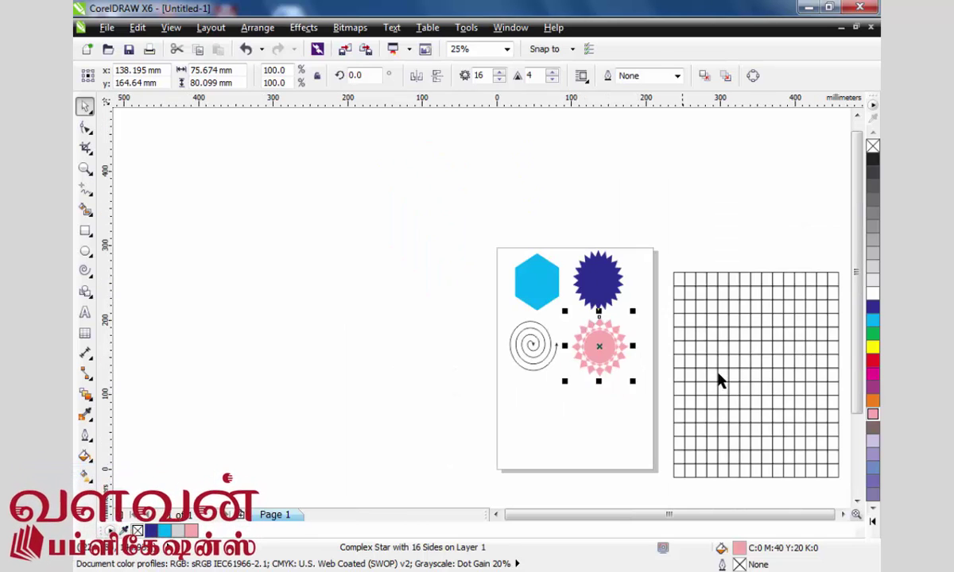
click(760, 374)
key(Delete)
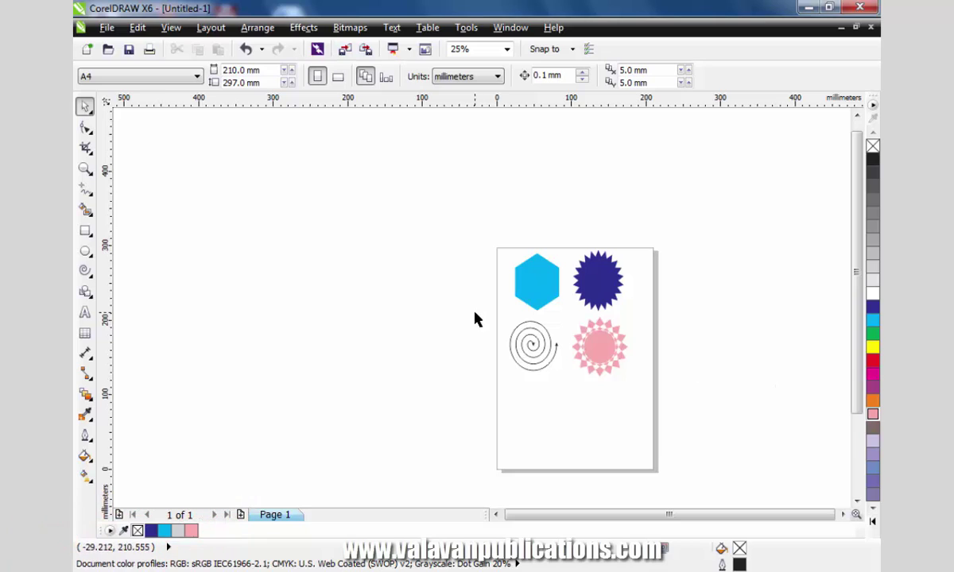
Select the hexagon, both stars and the spiral together on the page
key(z)
drag(455, 226, 767, 455)
key(space)
drag(614, 400, 245, 136)
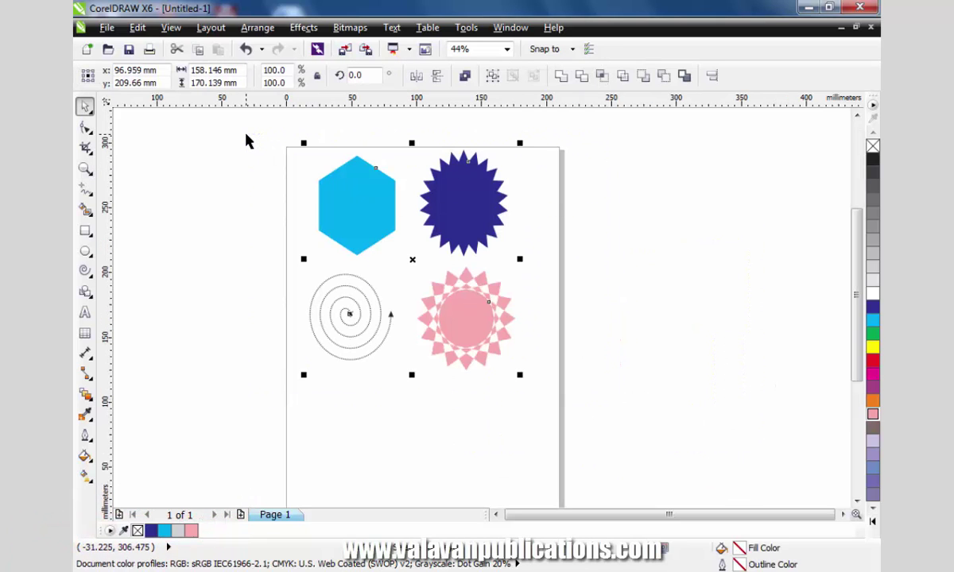